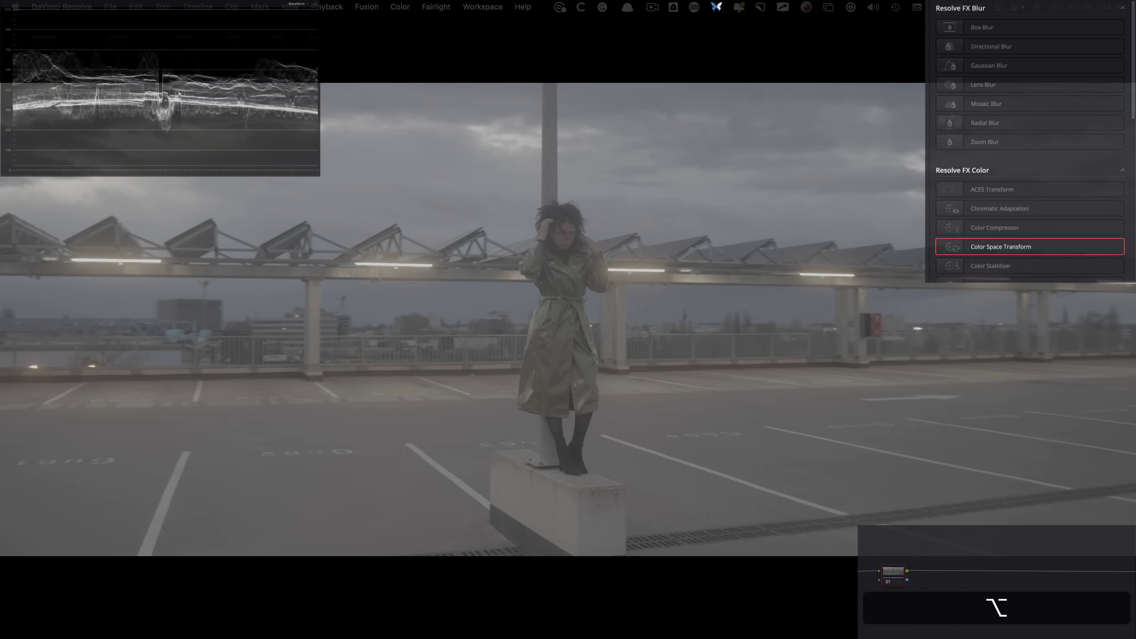
# Add serial nodes until the graph holds six (01–06), then select node 01.
pyautogui.hotkey('alt', 's')
pyautogui.hotkey('alt', 's')
pyautogui.hotkey('alt', 's')
pyautogui.hotkey('alt', 's')
pyautogui.hotkey('alt', 's')
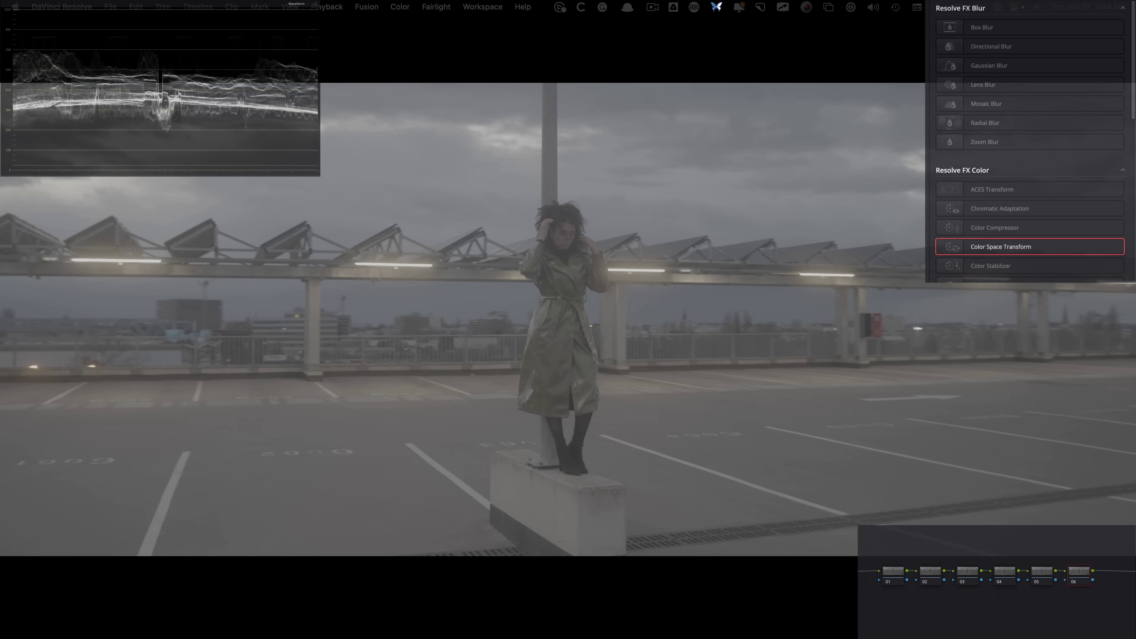
pyautogui.press('Tab')
# Apply Color Space Transform to node 01 with Canon Cinema Gamut / Canon Log 2 input.
pyautogui.moveTo(1010, 248); pyautogui.dragTo(887, 576)
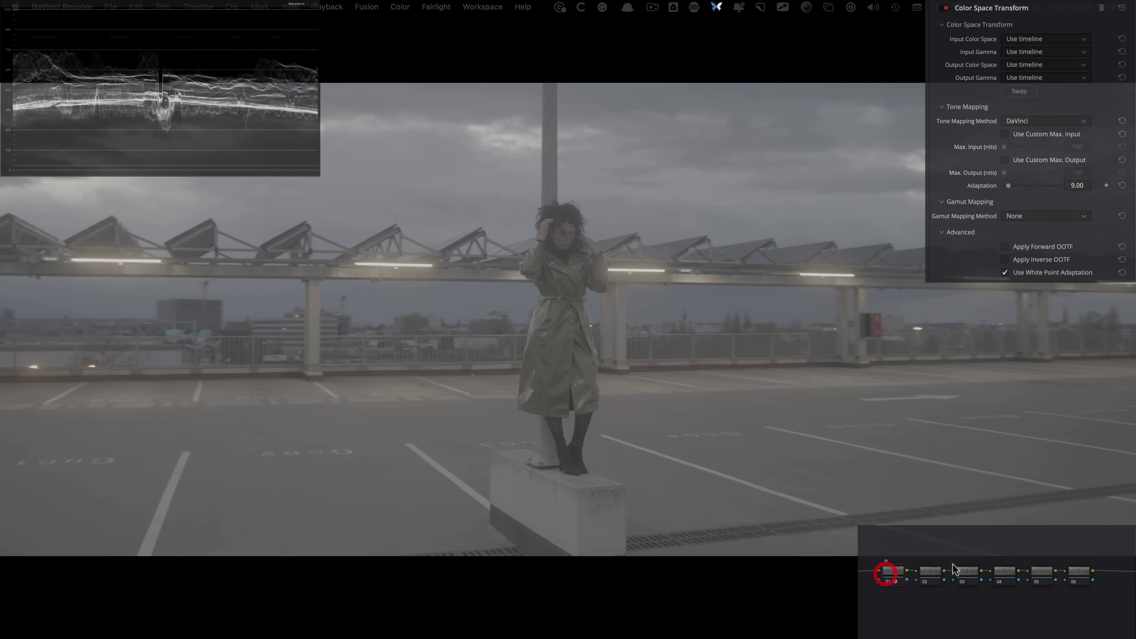
pyautogui.click(1054, 39)
pyautogui.scroll(1, 1065, 62)
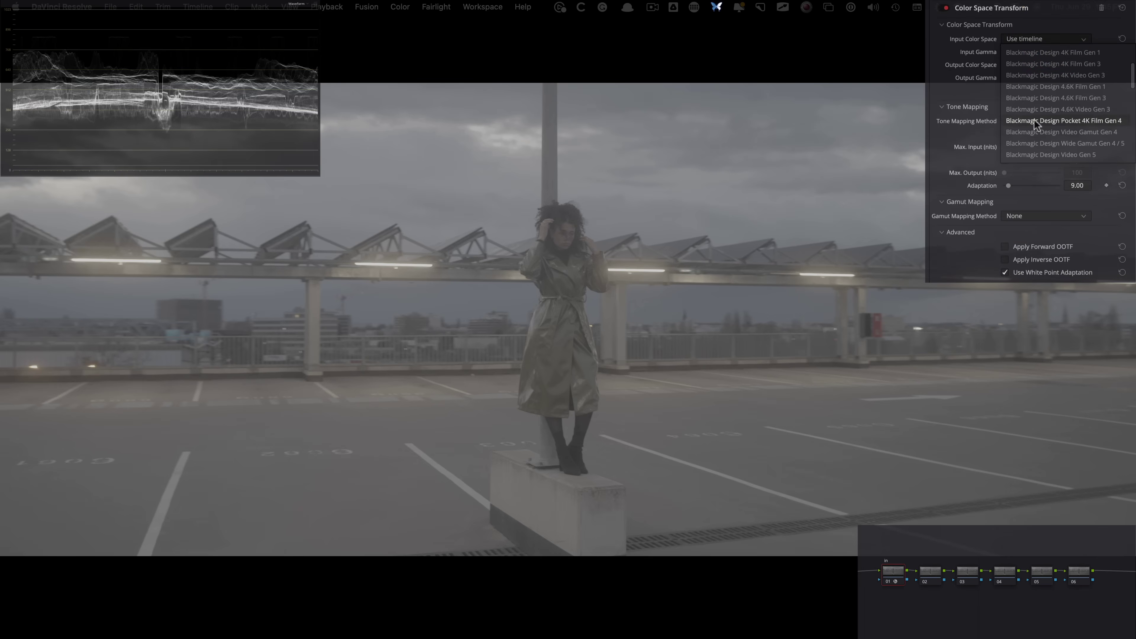
pyautogui.click(1051, 142)
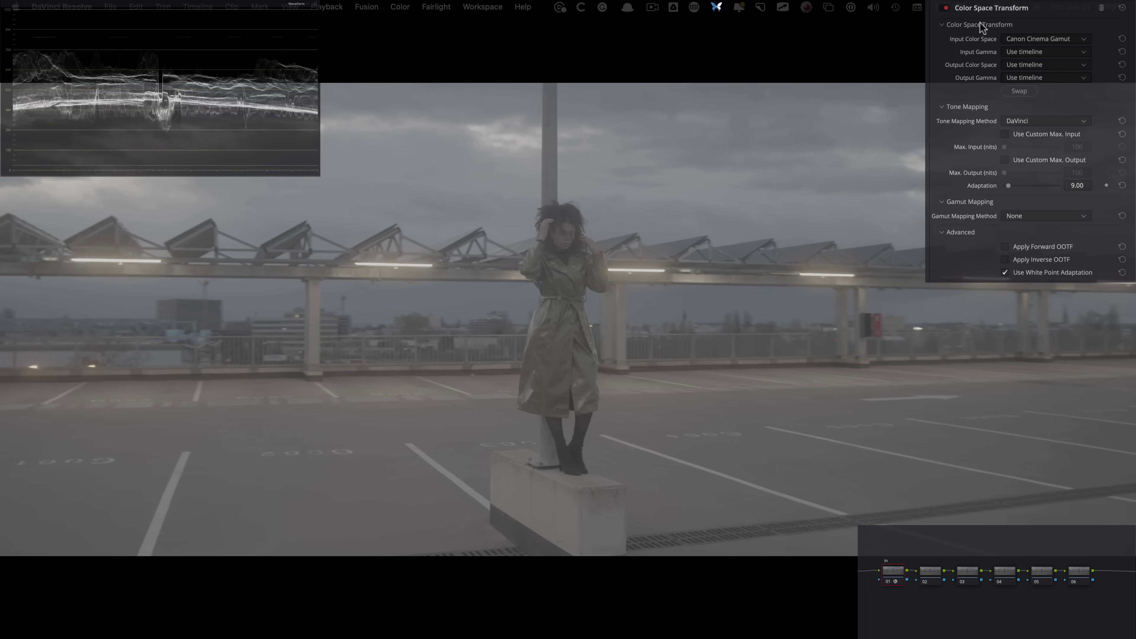
pyautogui.click(1048, 49)
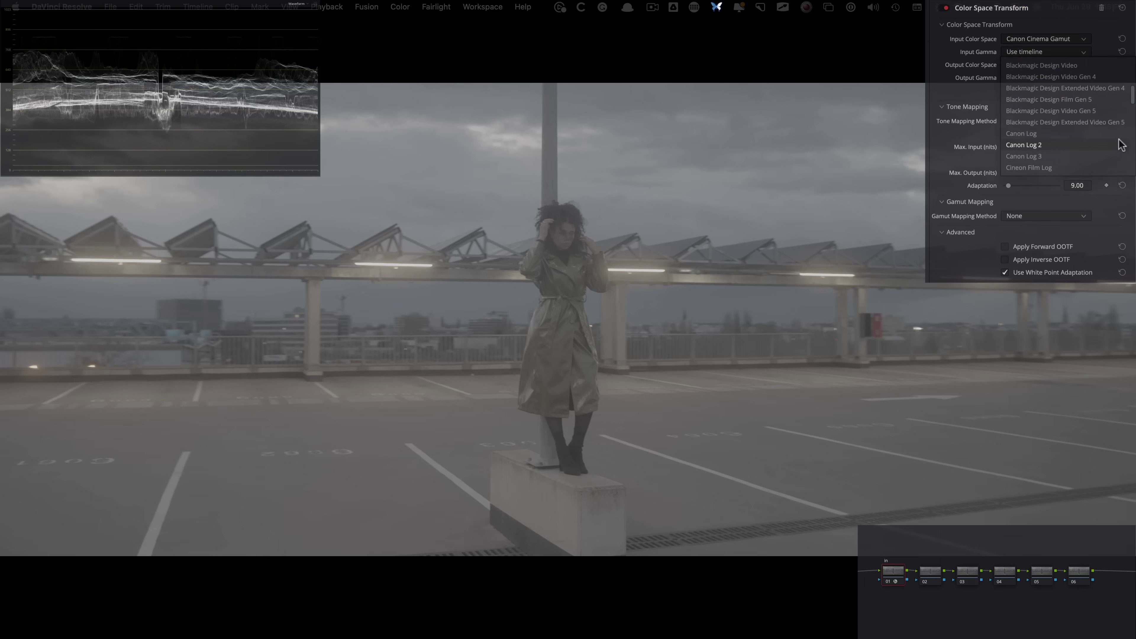
pyautogui.click(1084, 146)
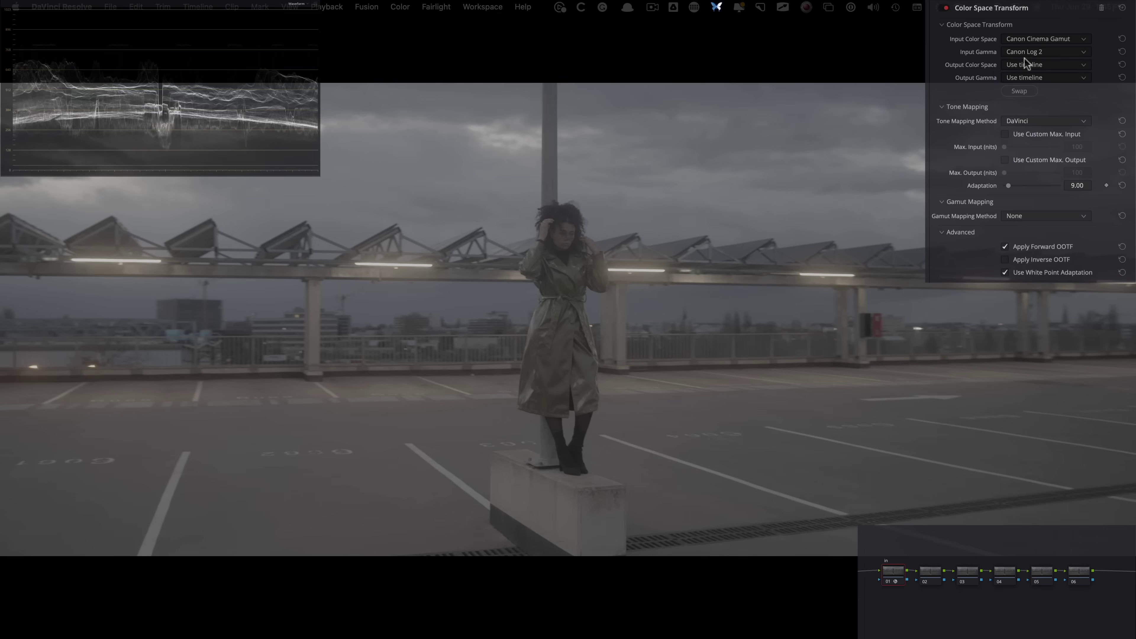
# Set its output to DaVinci Wide Gamut color space with DaVinci Intermediate gamma.
pyautogui.click(1044, 67)
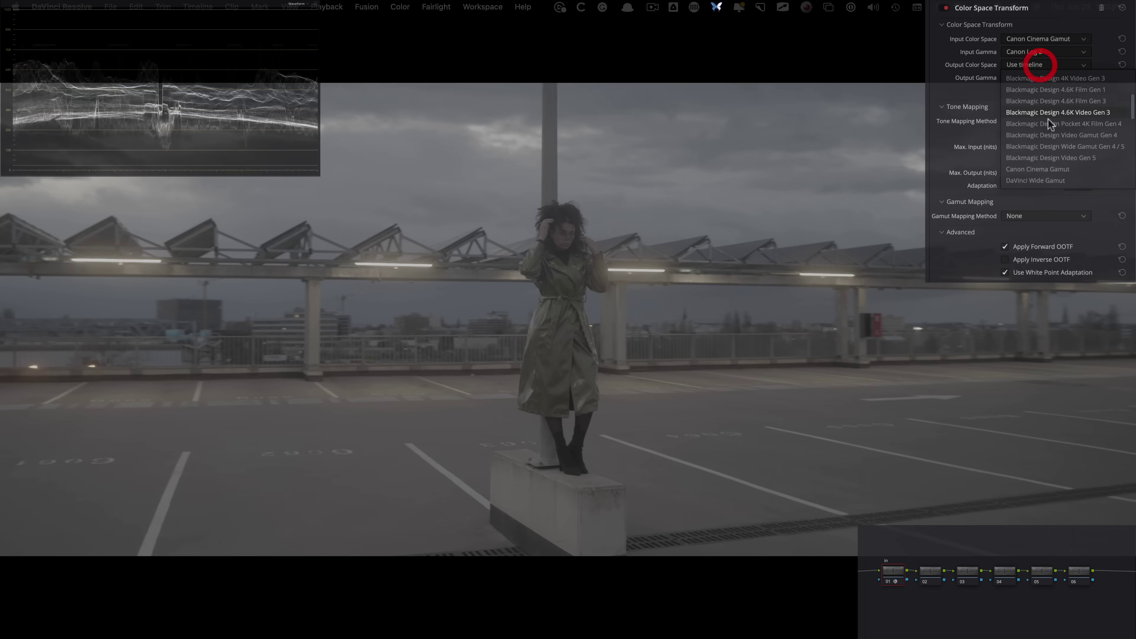
pyautogui.click(1044, 179)
pyautogui.click(1045, 77)
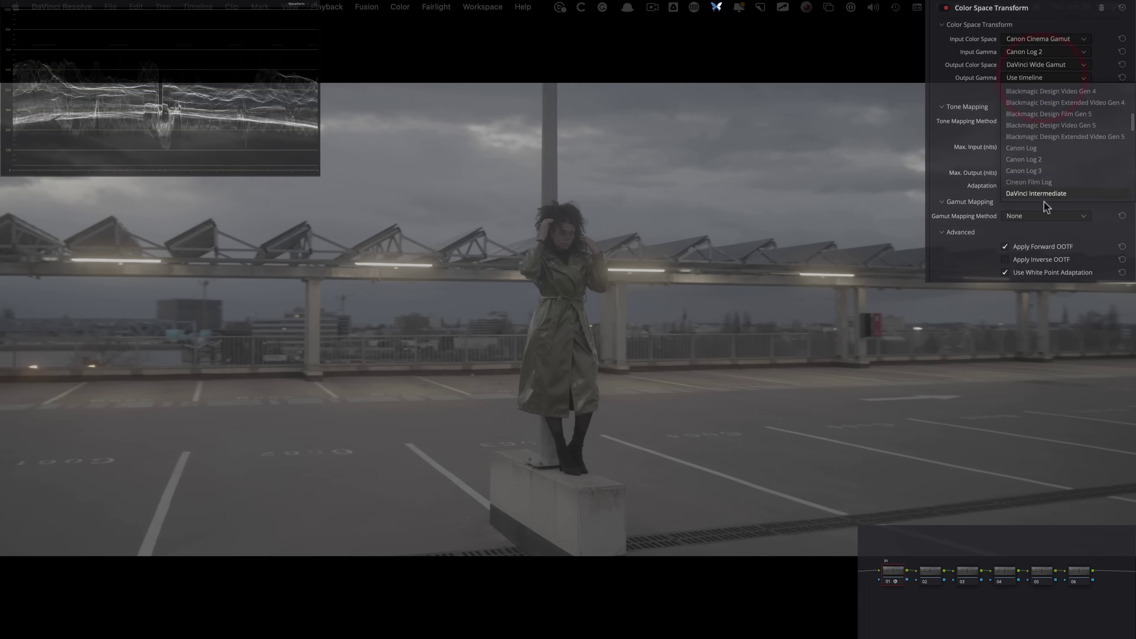
pyautogui.click(1054, 160)
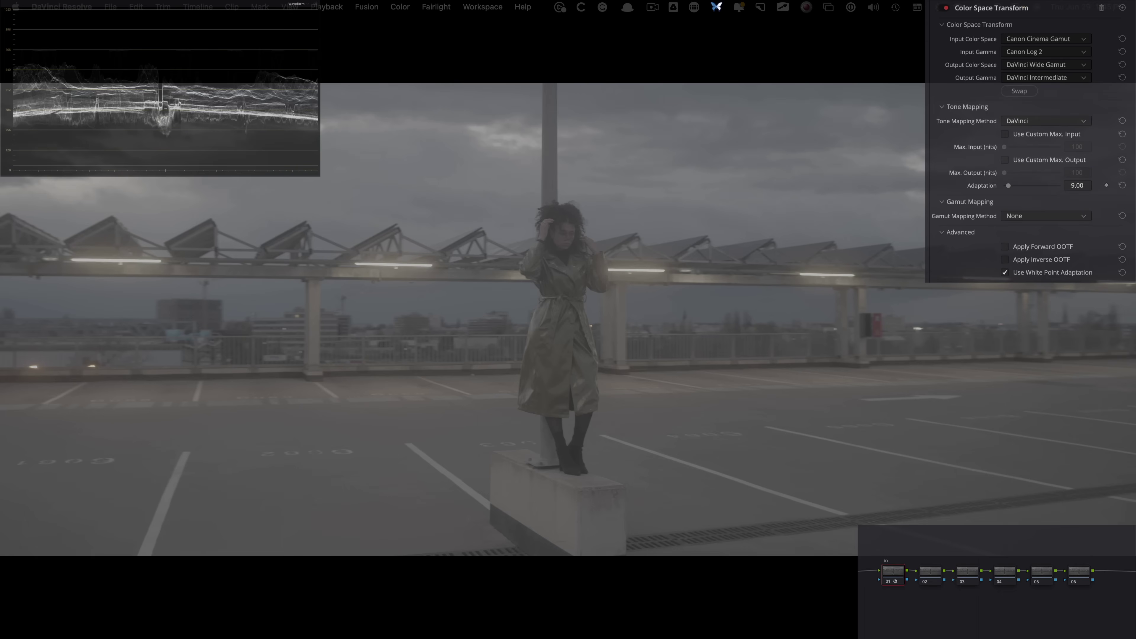
pyautogui.click(1043, 579)
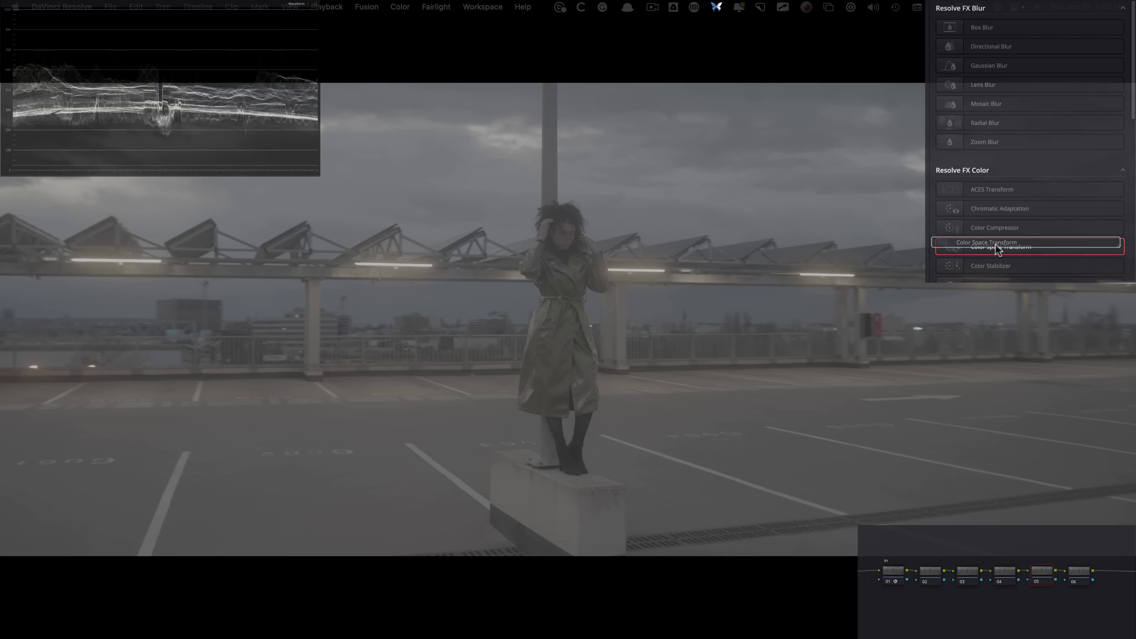
# Apply a Color Space Transform to node 05 with DaVinci Wide Gamut / DaVinci Intermediate input.
pyautogui.moveTo(1028, 253); pyautogui.dragTo(1043, 573)
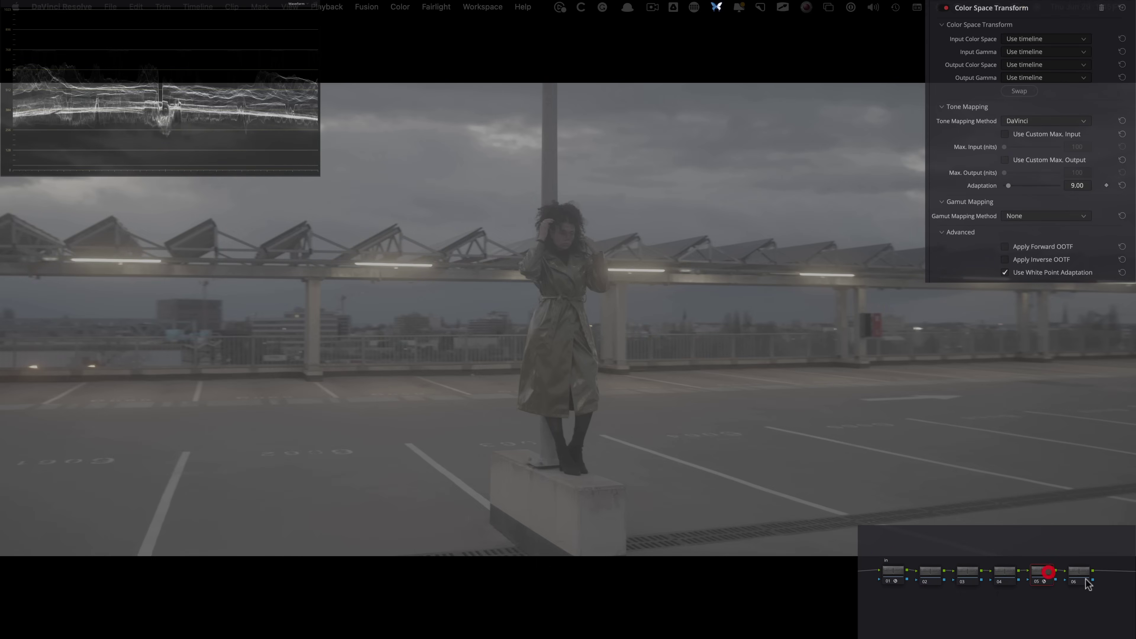
pyautogui.click(1069, 38)
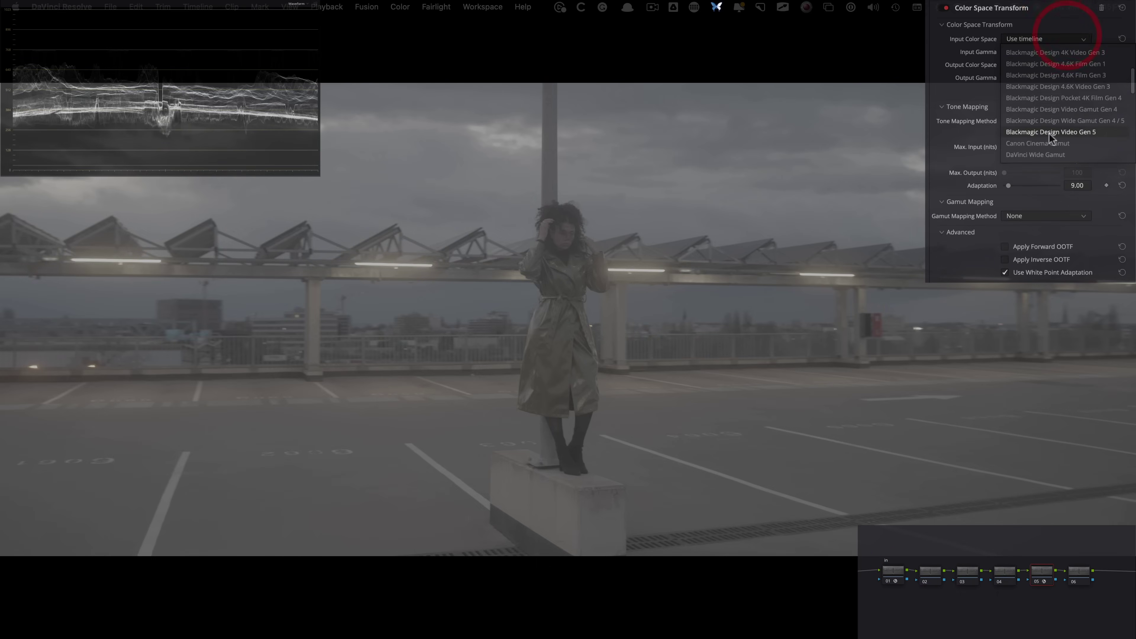
pyautogui.click(1034, 155)
pyautogui.click(1042, 52)
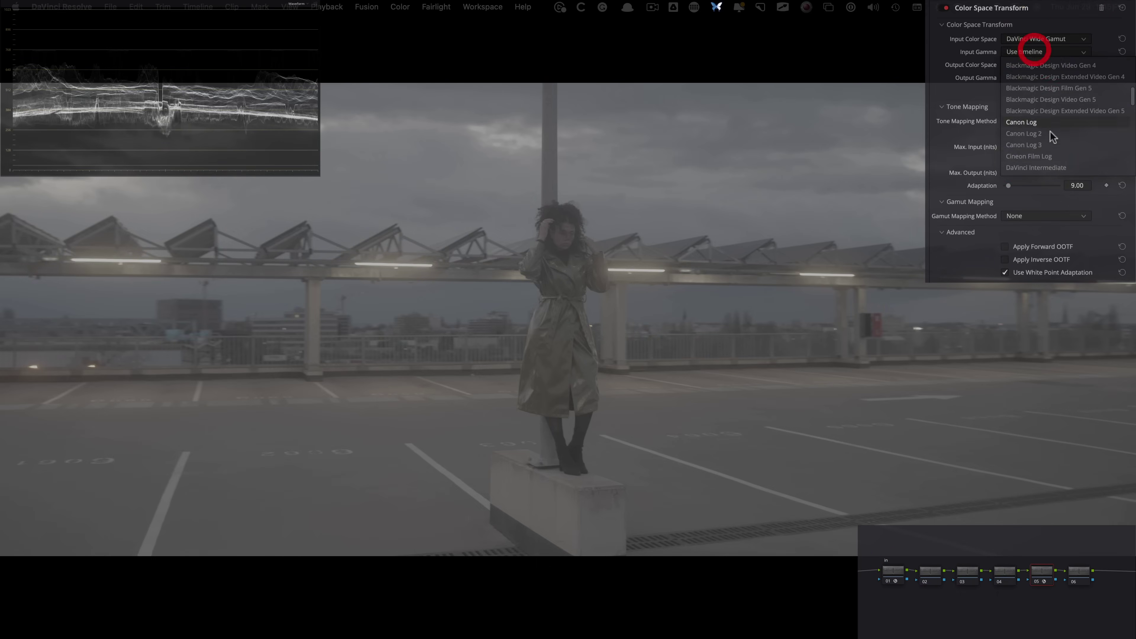
pyautogui.click(1036, 168)
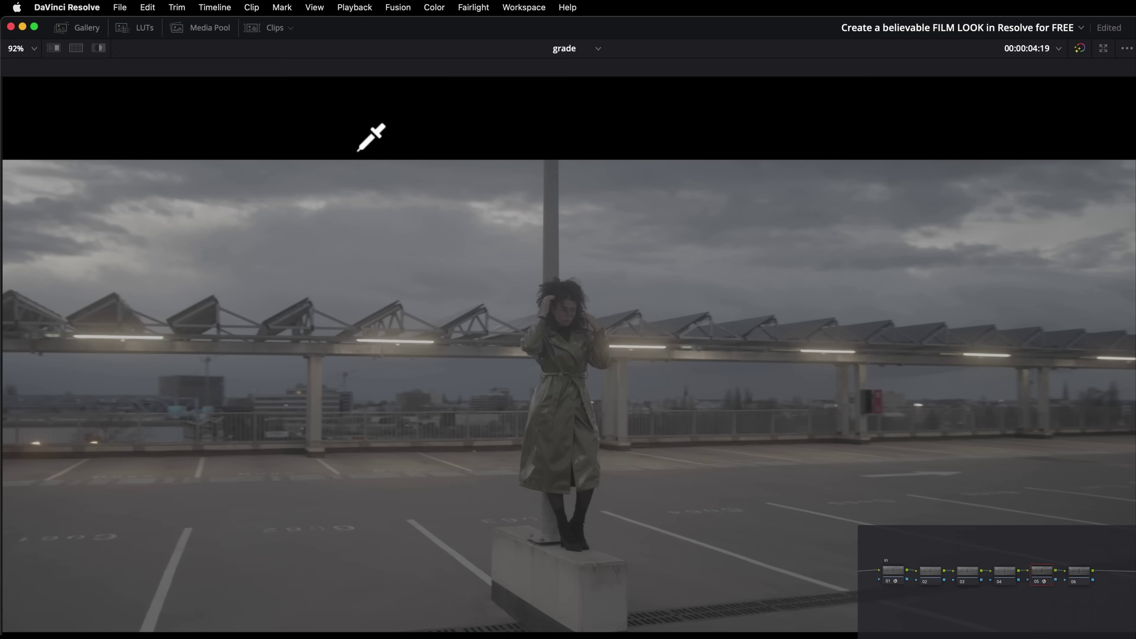
# Open the Film Looks LUT folder and clear the 'dw' search filter so every LUT shows.
pyautogui.click(145, 31)
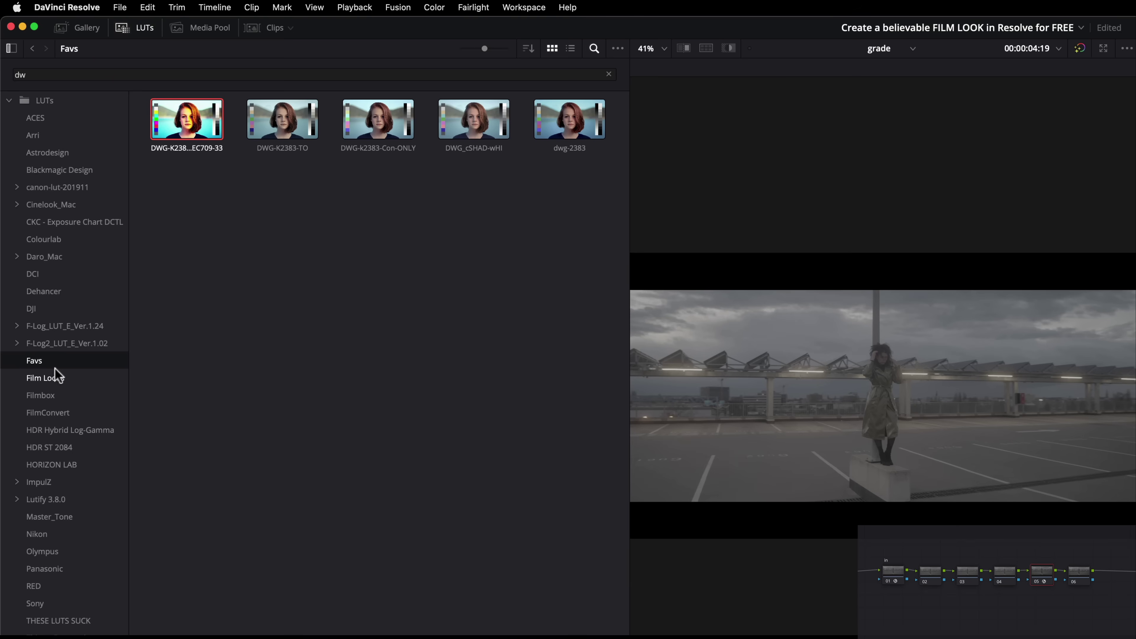
pyautogui.click(79, 378)
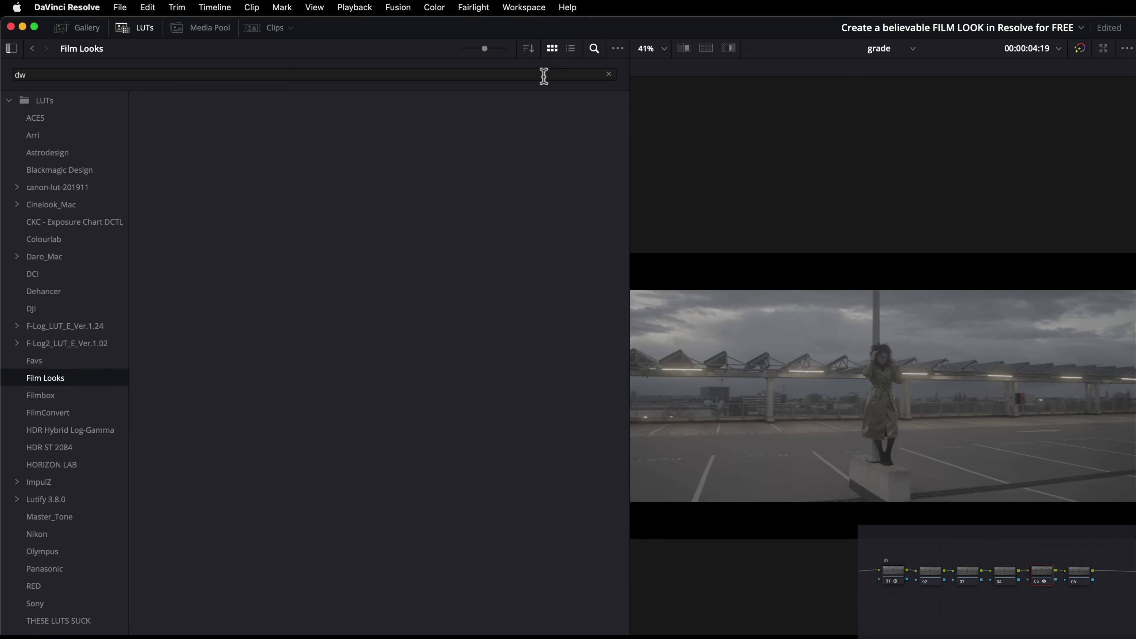
pyautogui.click(590, 50)
pyautogui.click(592, 49)
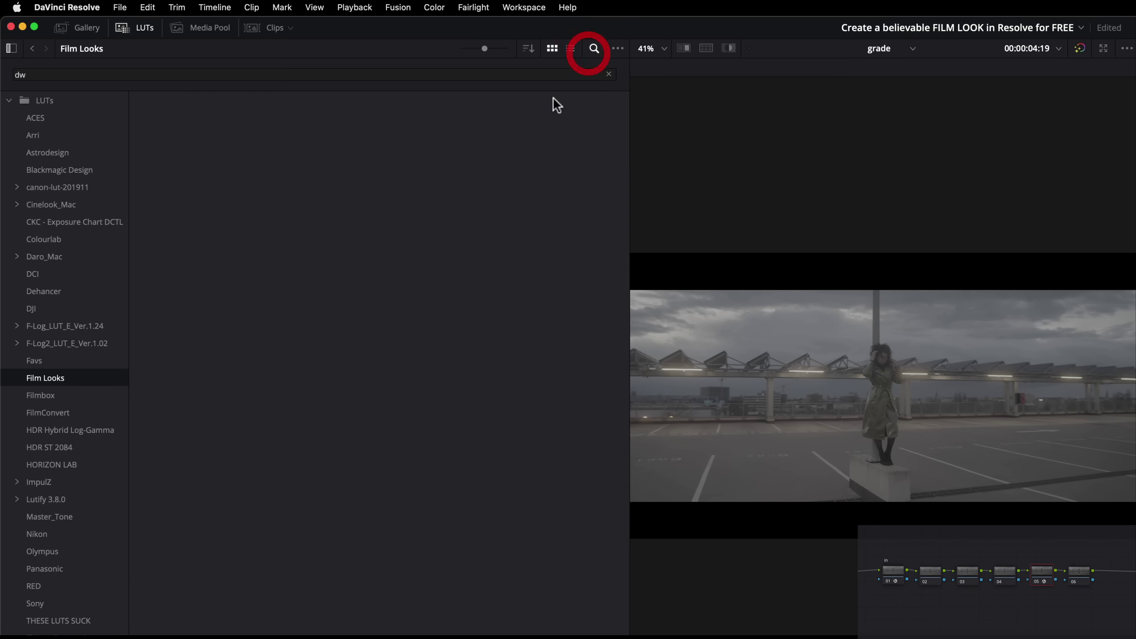
pyautogui.click(597, 45)
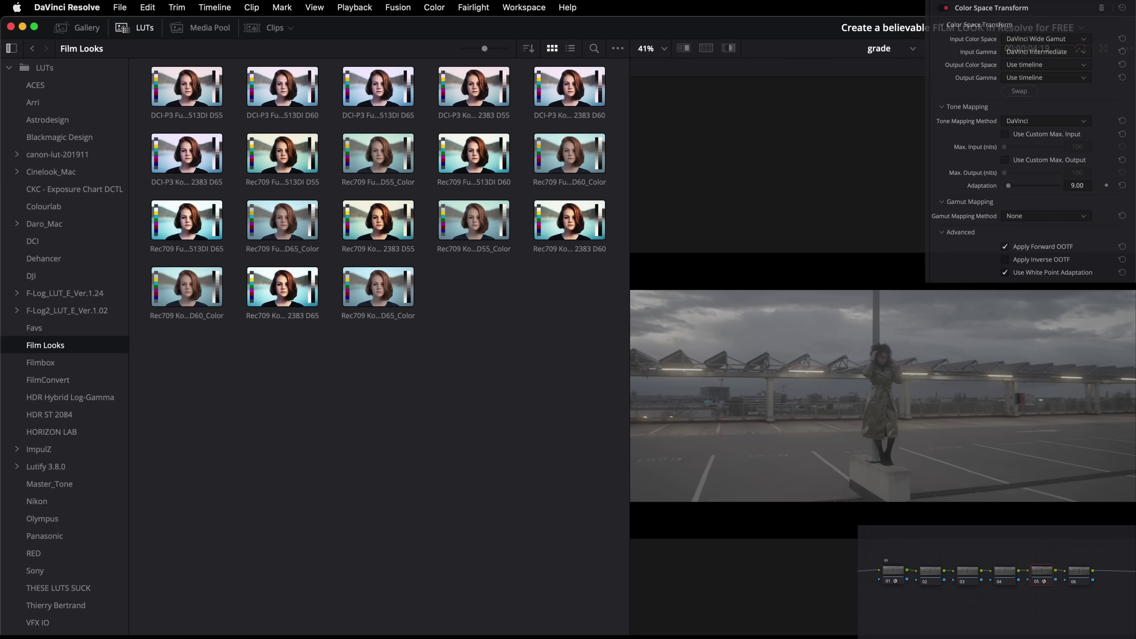
# Change node 05's Color Space Transform output to Rec.709 color space and Cineon Film Log gamma.
pyautogui.click(1038, 68)
pyautogui.click(1043, 177)
pyautogui.click(1039, 78)
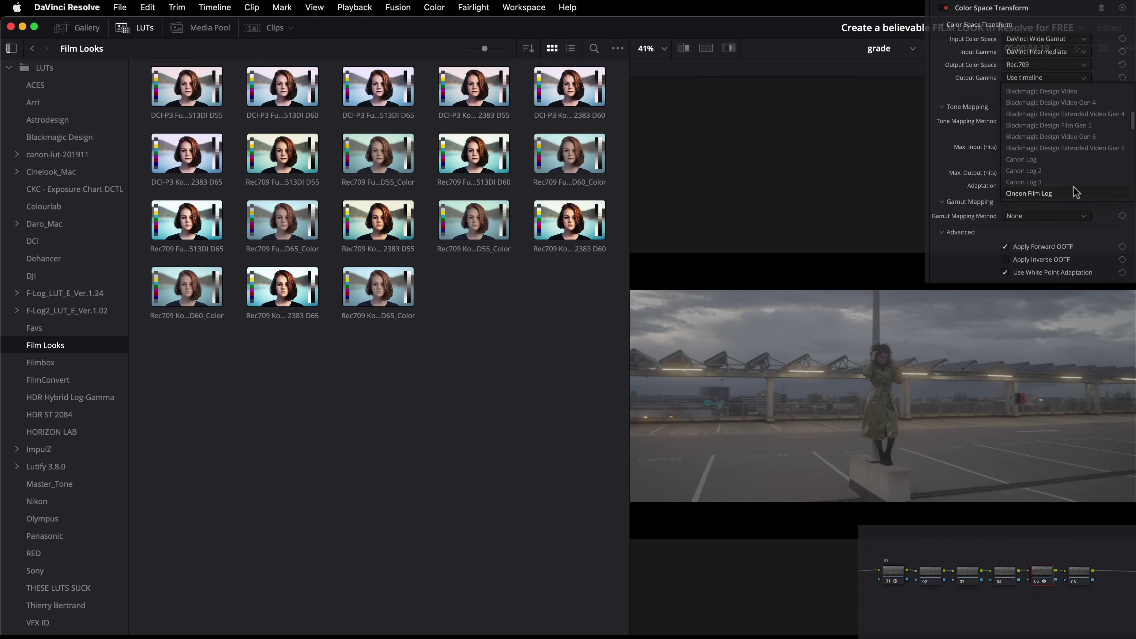
pyautogui.click(1040, 195)
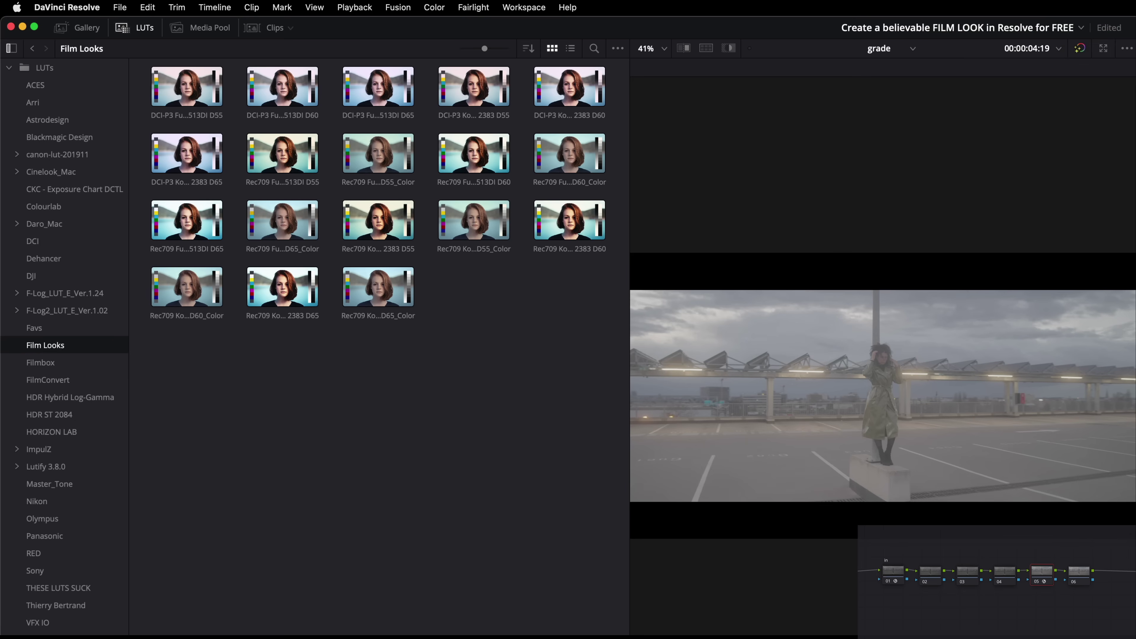
# Apply the Rec709 Kodak 2383 D60 LUT to node 06 and close the LUT browser.
pyautogui.click(1084, 569)
pyautogui.doubleClick(583, 234)
pyautogui.click(121, 27)
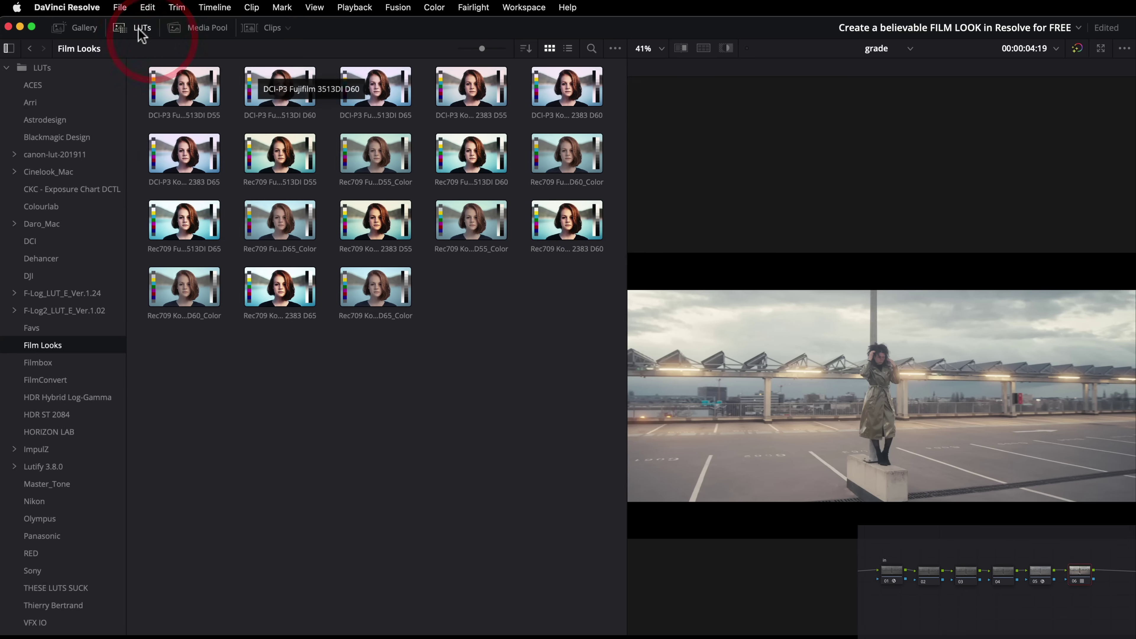
pyautogui.press('super+f')
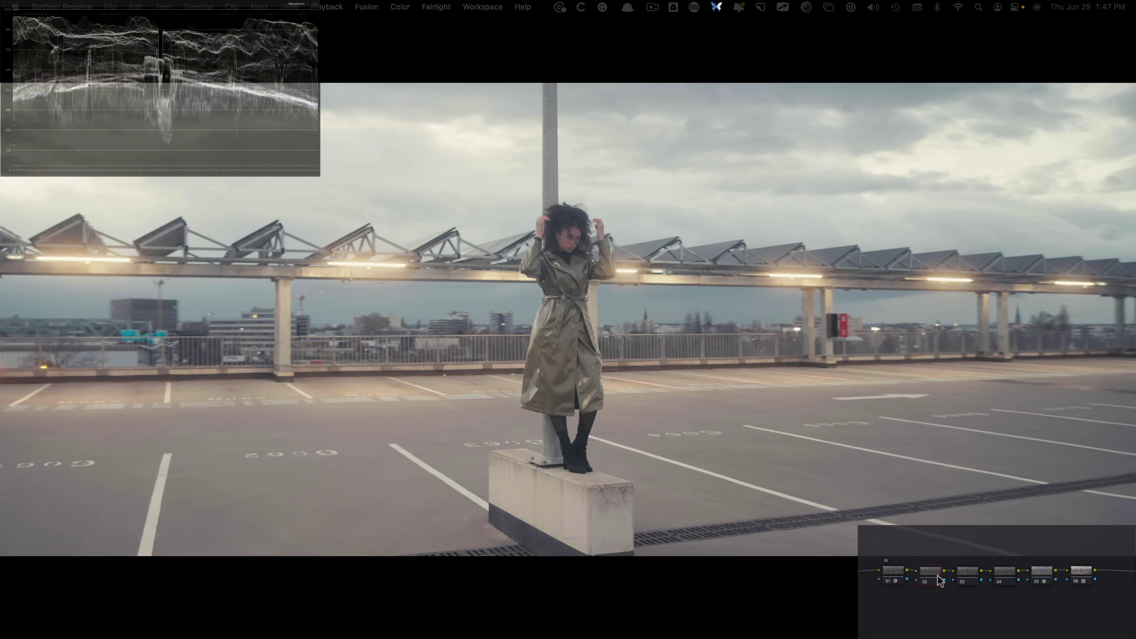
# Label node 02 'pri' and cut its overall exposure to about -1.00.
pyautogui.press('Tab')
pyautogui.press('Return')
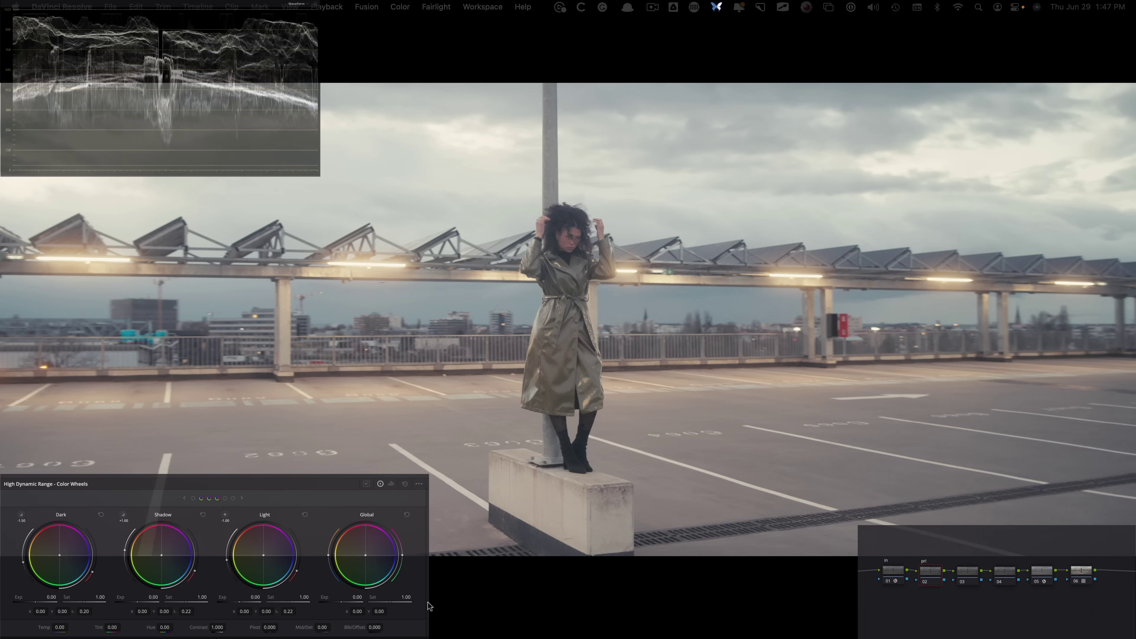
pyautogui.moveTo(357, 597); pyautogui.dragTo(309, 598)
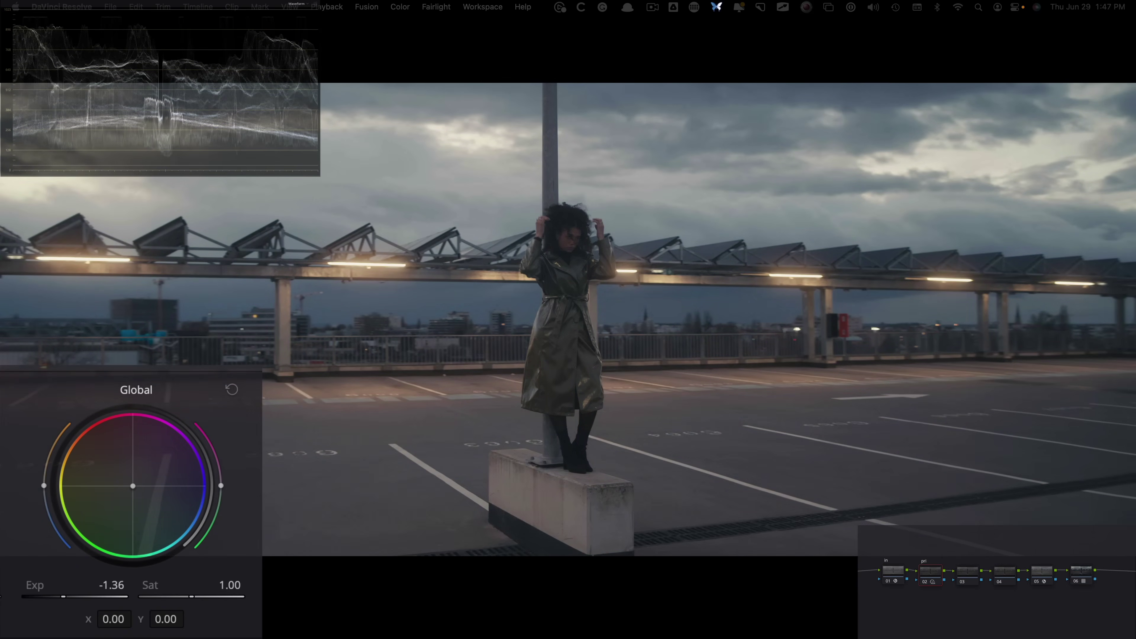
pyautogui.moveTo(63, 596); pyautogui.dragTo(67, 597)
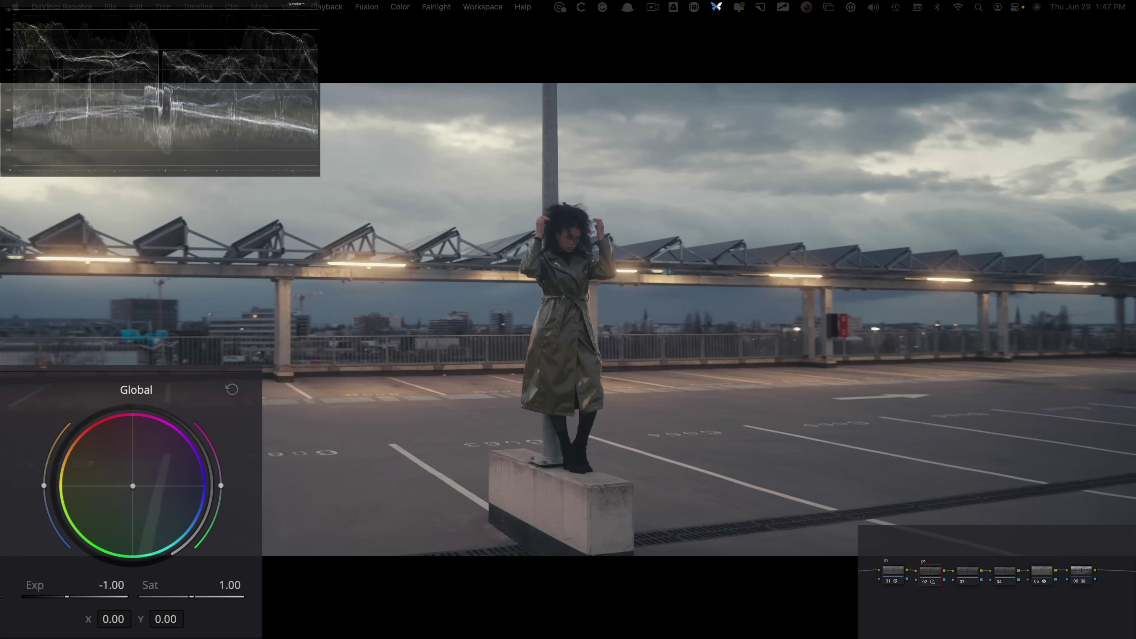
# Toggle node 02 off and back on to compare the darker grade.
pyautogui.press('super+d')
pyautogui.press('super+d')
pyautogui.press('super+d')
pyautogui.press('super+d')
pyautogui.press('super+d')
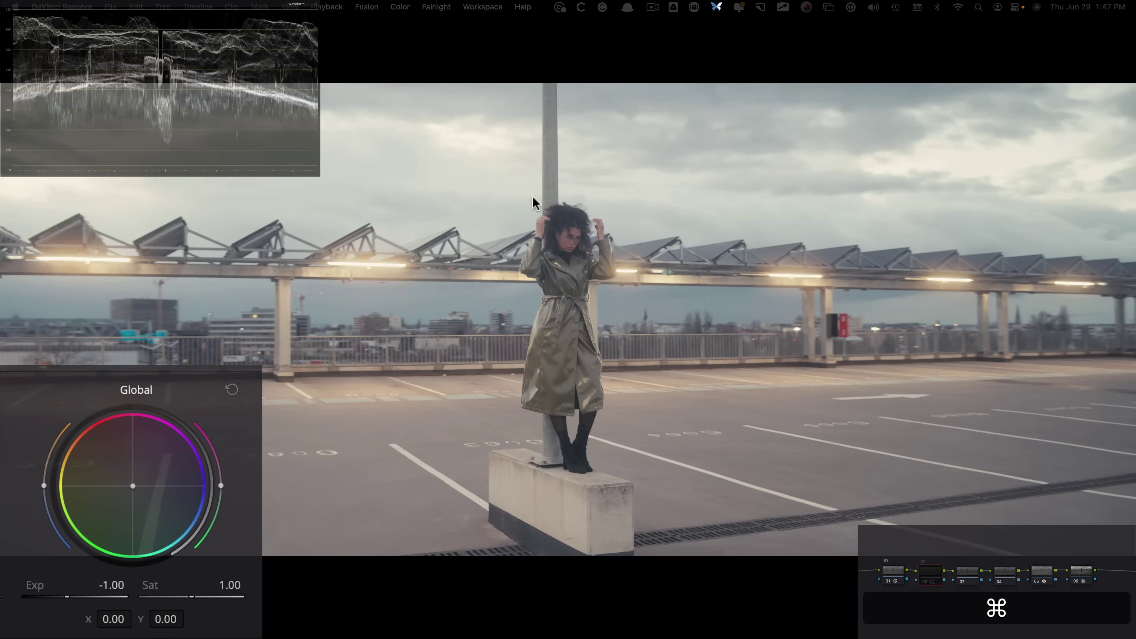
pyautogui.press('super+d')
pyautogui.press('super+d')
pyautogui.press('super+d')
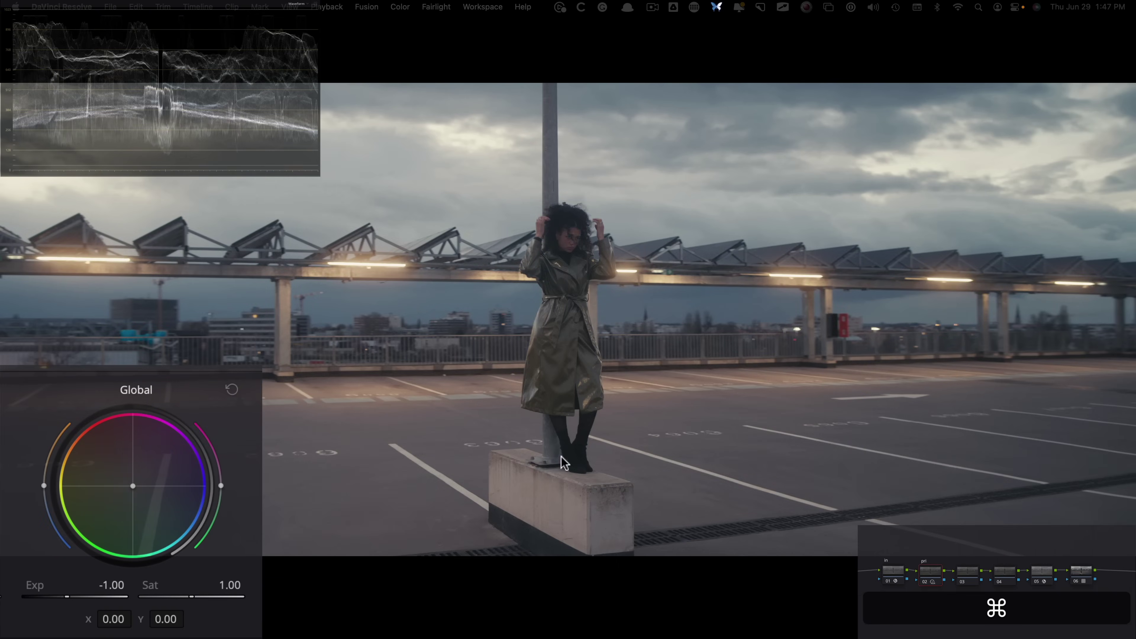
pyautogui.press('super+d')
pyautogui.press('super+d')
pyautogui.press('super+d')
pyautogui.press('super+d')
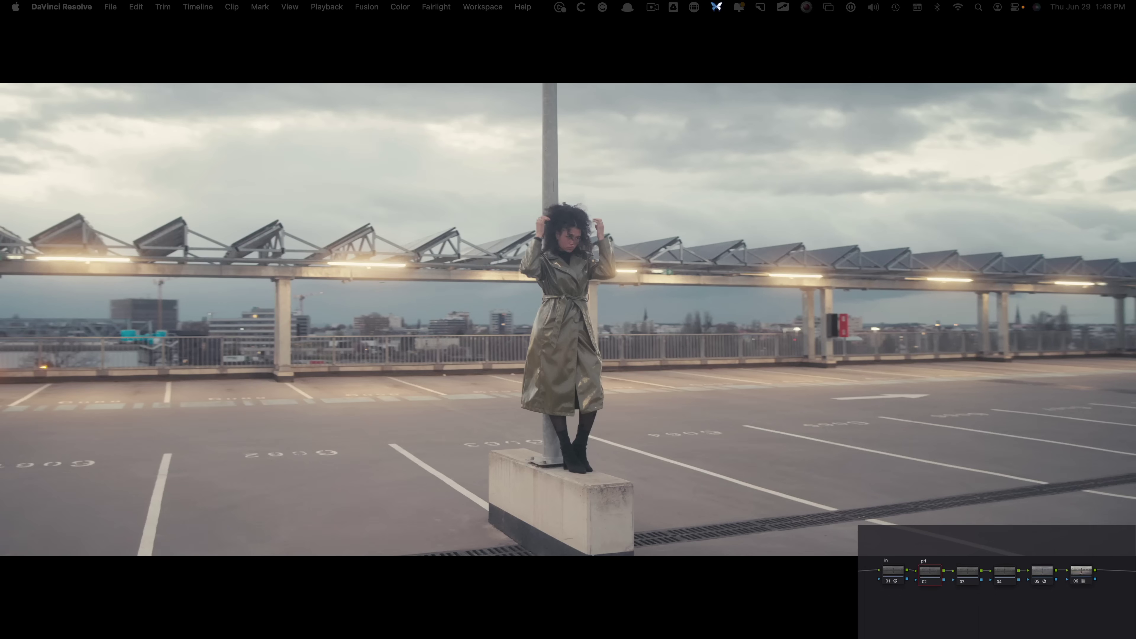
# Replace node 05's look with the DWG-K2383-REC709-33 LUT from Favs, found by searching 'dwg'.
pyautogui.click(1043, 574)
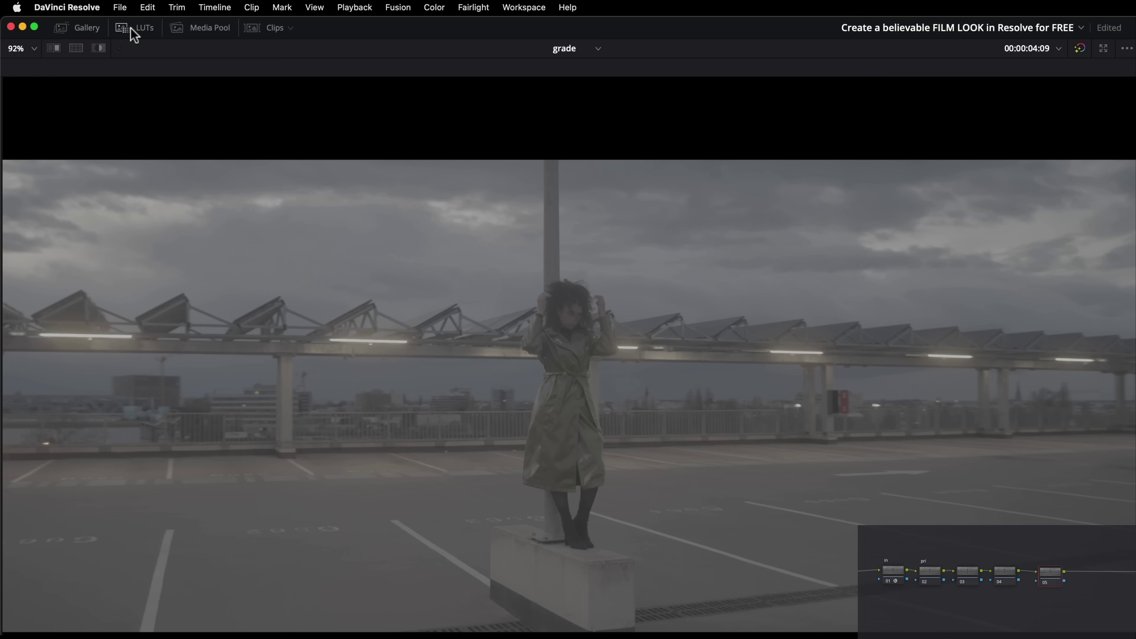
pyautogui.click(132, 28)
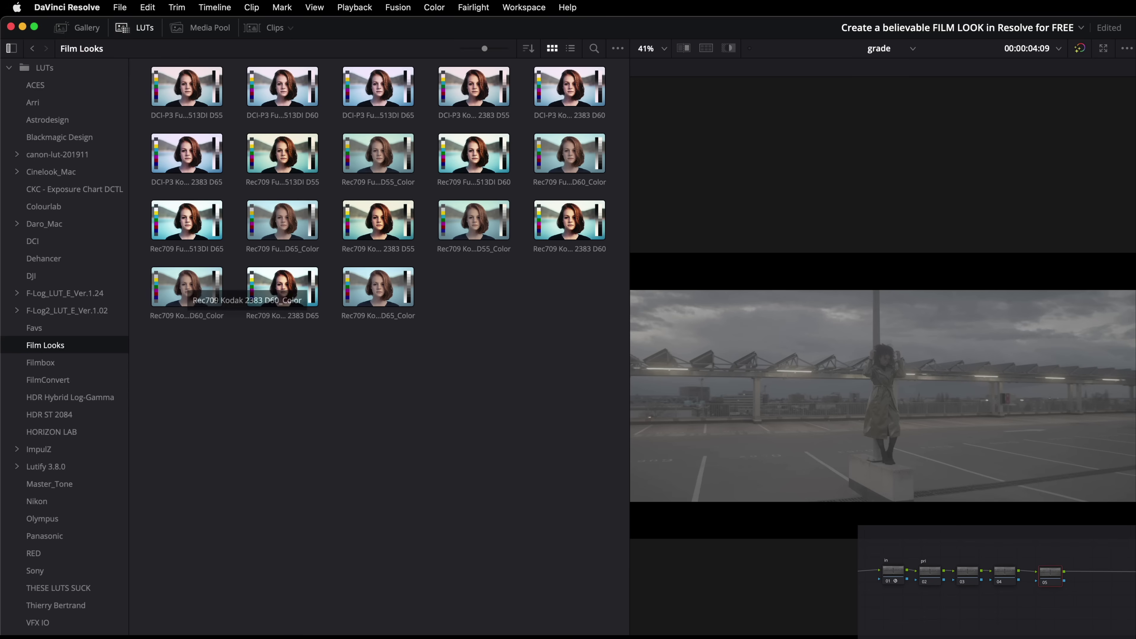
pyautogui.click(72, 329)
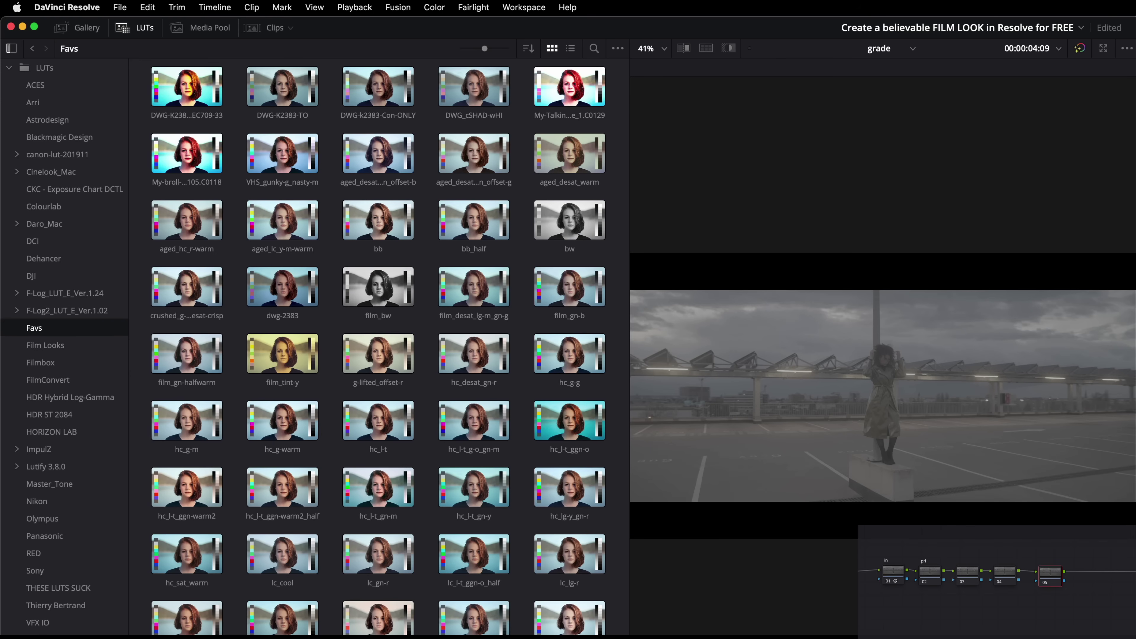
pyautogui.click(595, 49)
pyautogui.write('dwg')
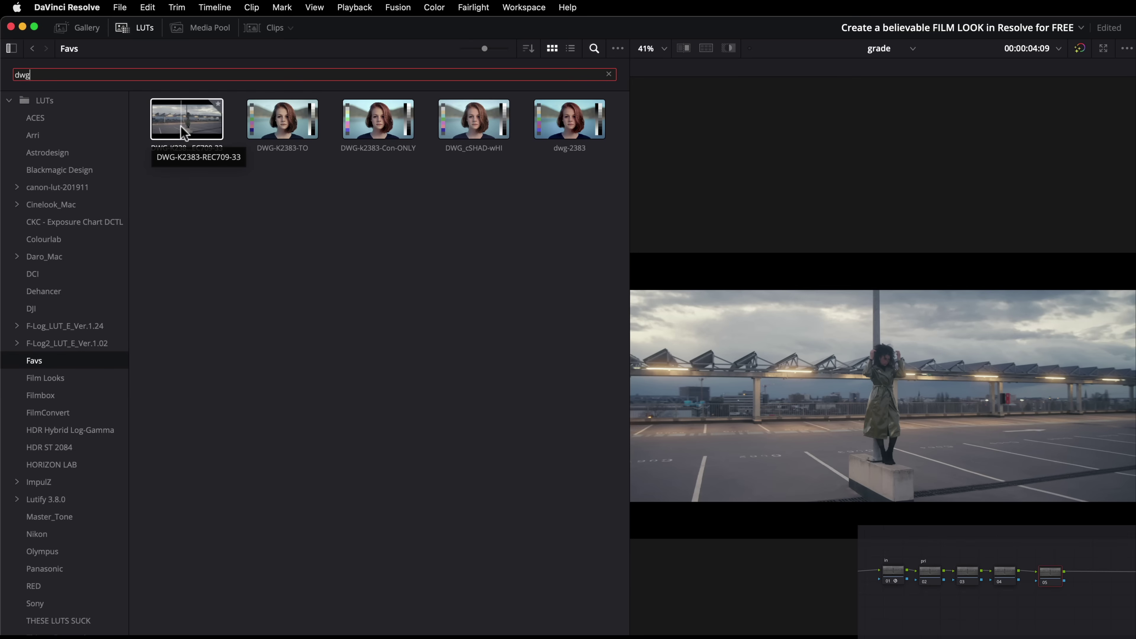
pyautogui.doubleClick(179, 131)
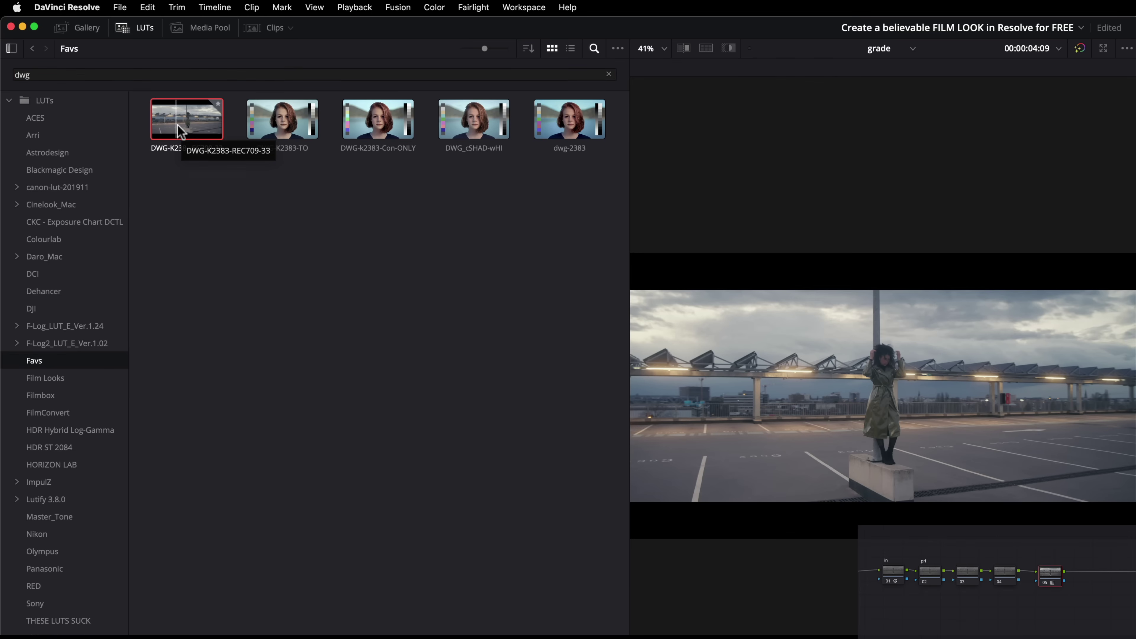
pyautogui.press('super+f')
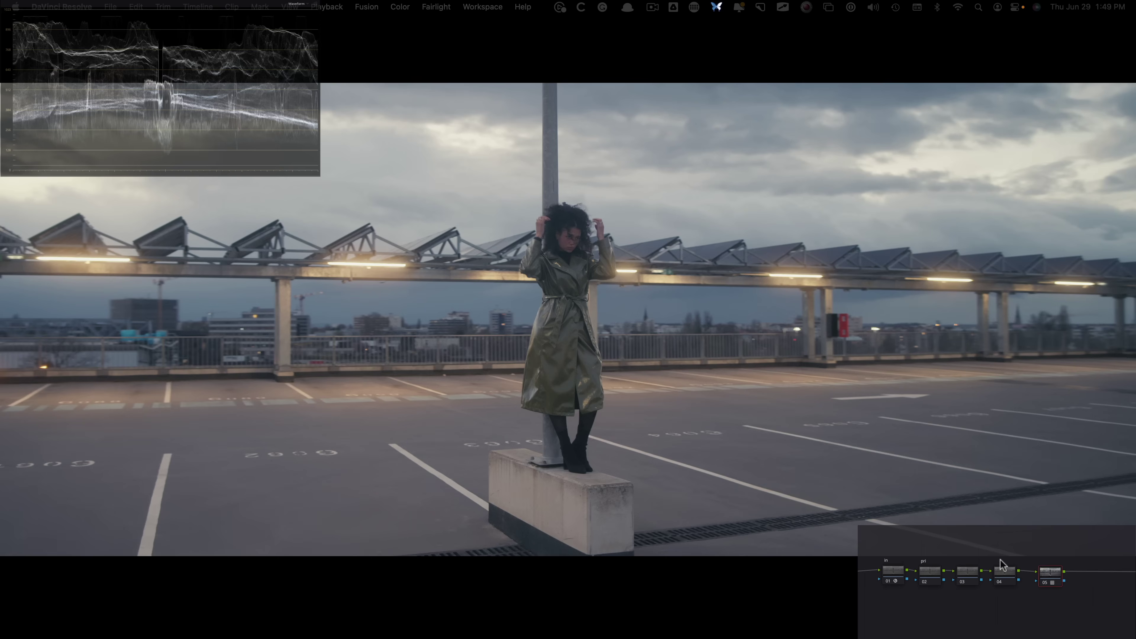
# Try adding a node before the LUT node, then undo it and re-enable node 02.
pyautogui.hotkey('shift', 's')
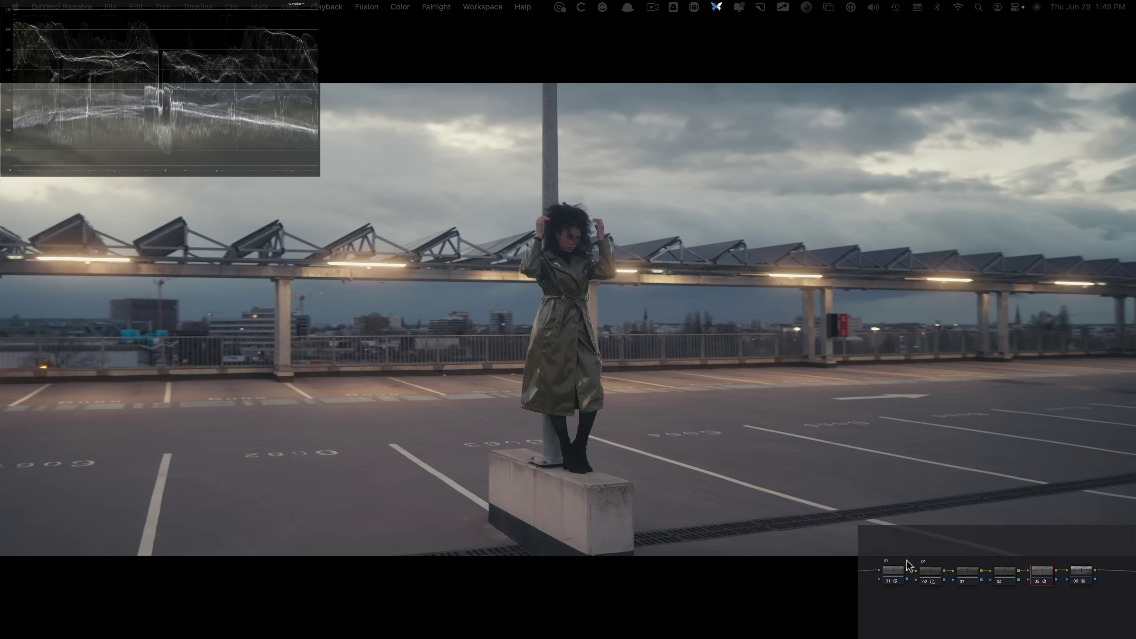
pyautogui.press('super+d')
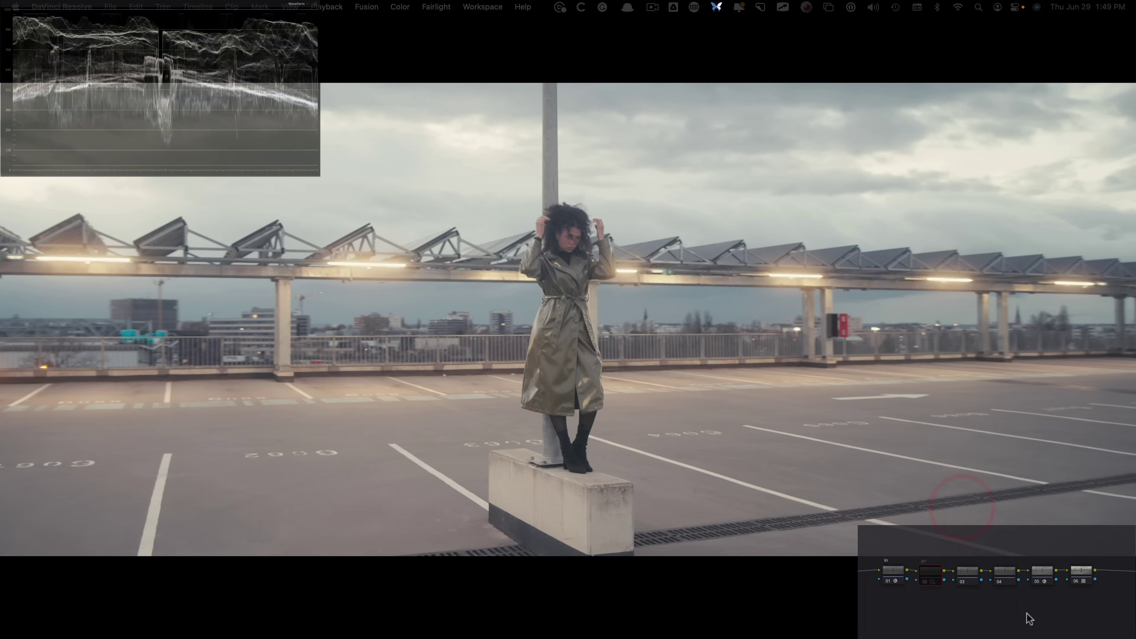
pyautogui.click(1047, 574)
pyautogui.press('super+z')
pyautogui.press('super+z')
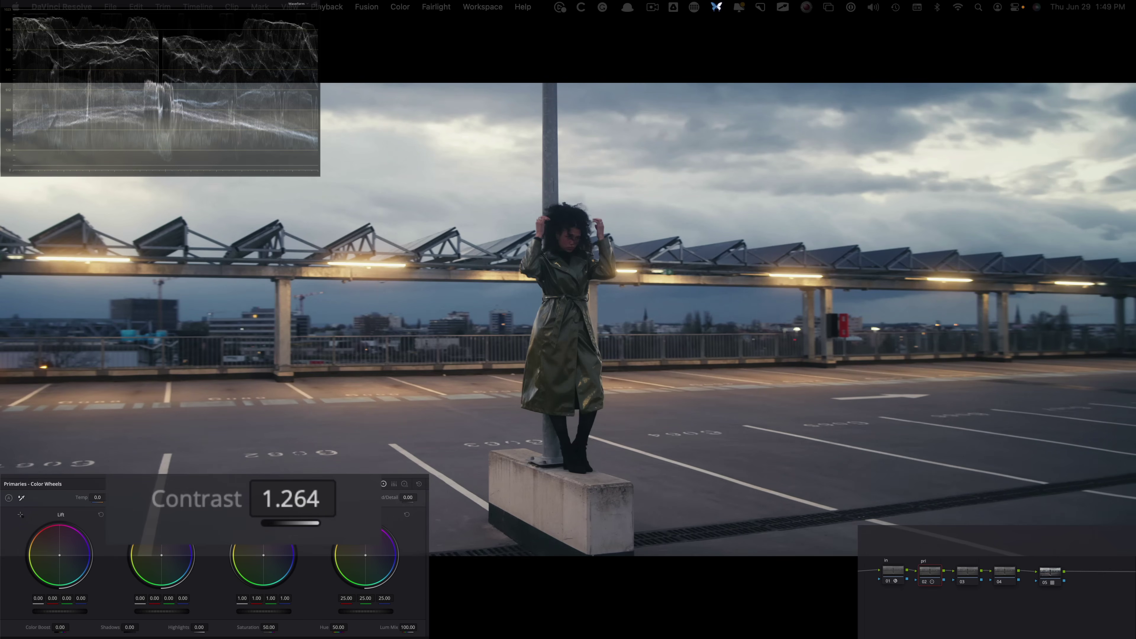
# Compare the 1.264-contrast grade with node 02 toggled off and on, then select node 03.
pyautogui.press('super+d')
pyautogui.press('super+d')
pyautogui.press('super+d')
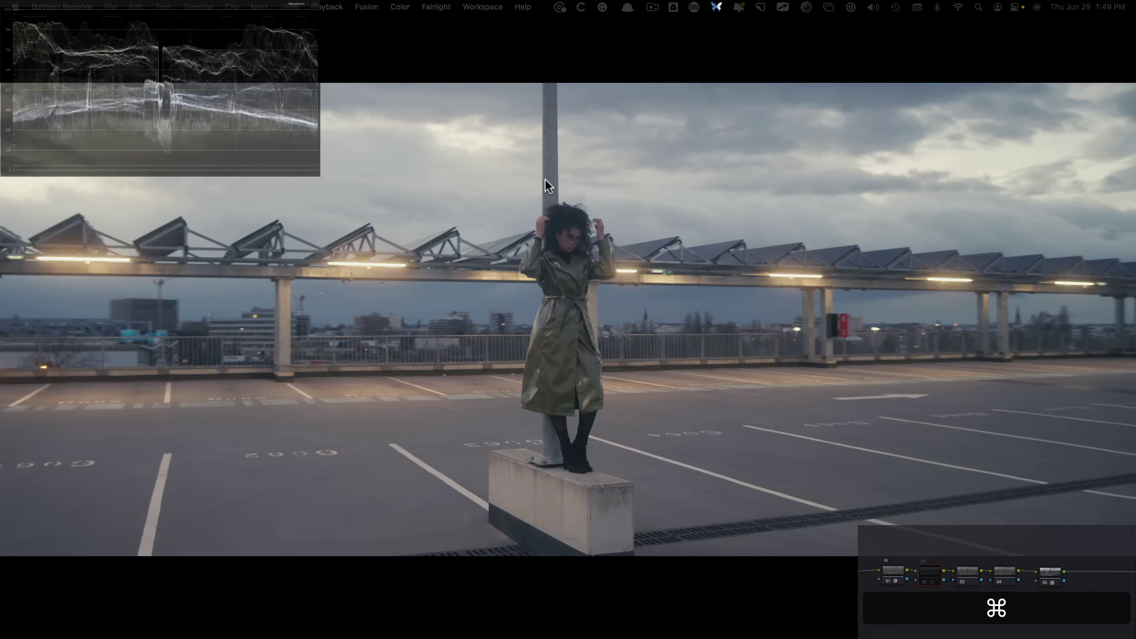
pyautogui.press('super+d')
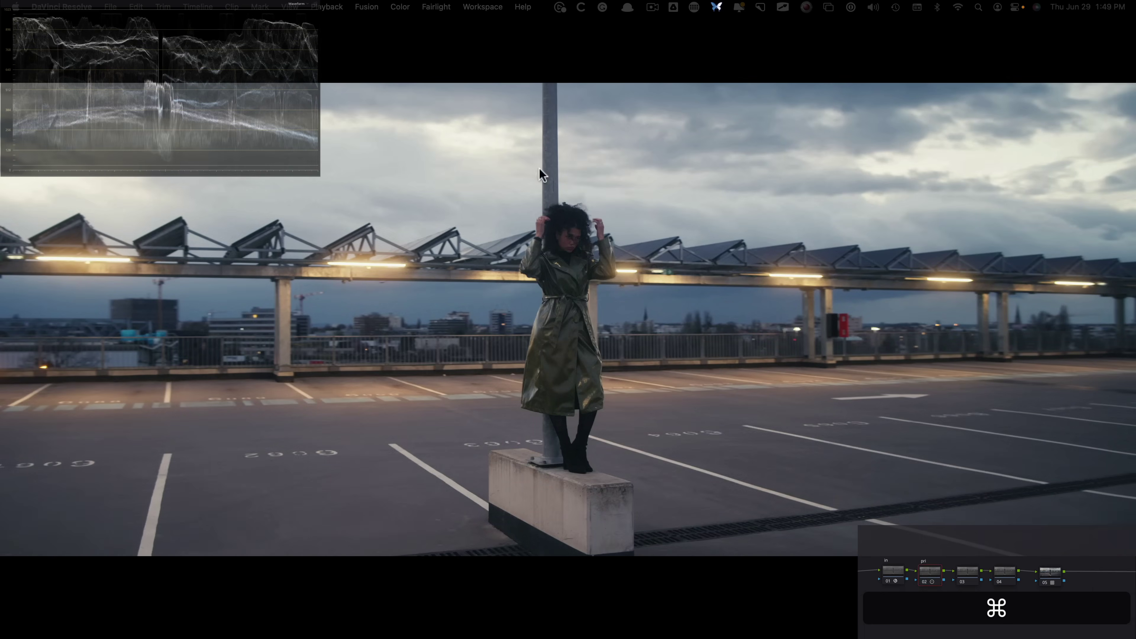
pyautogui.press('super+d')
pyautogui.press('super+d')
pyautogui.press('super+d')
pyautogui.press('super+d')
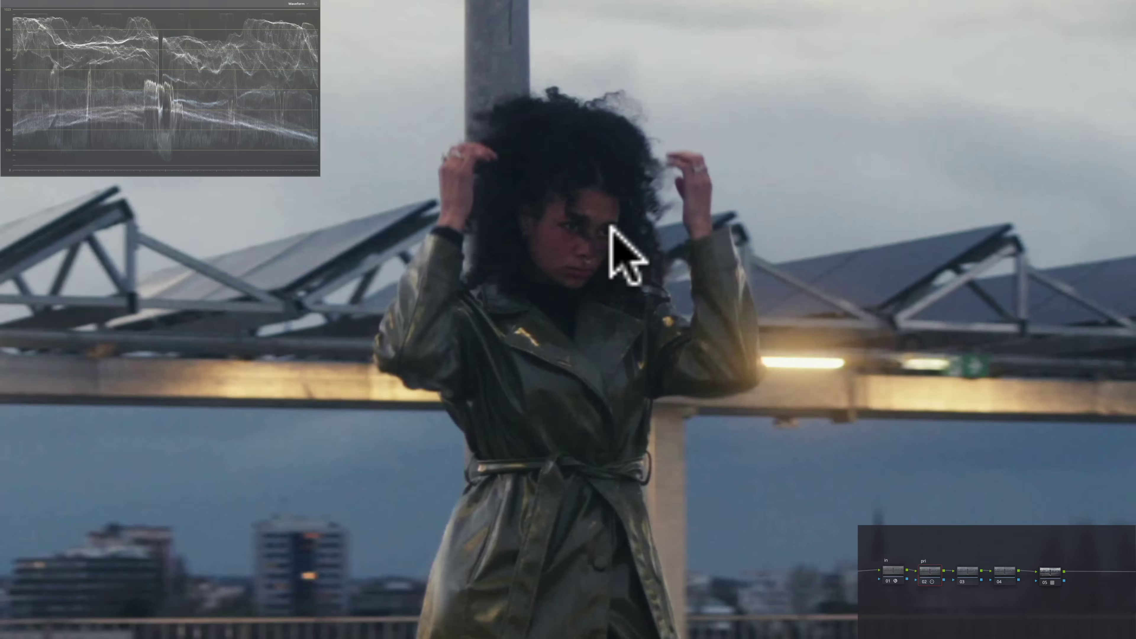
pyautogui.press('super+d')
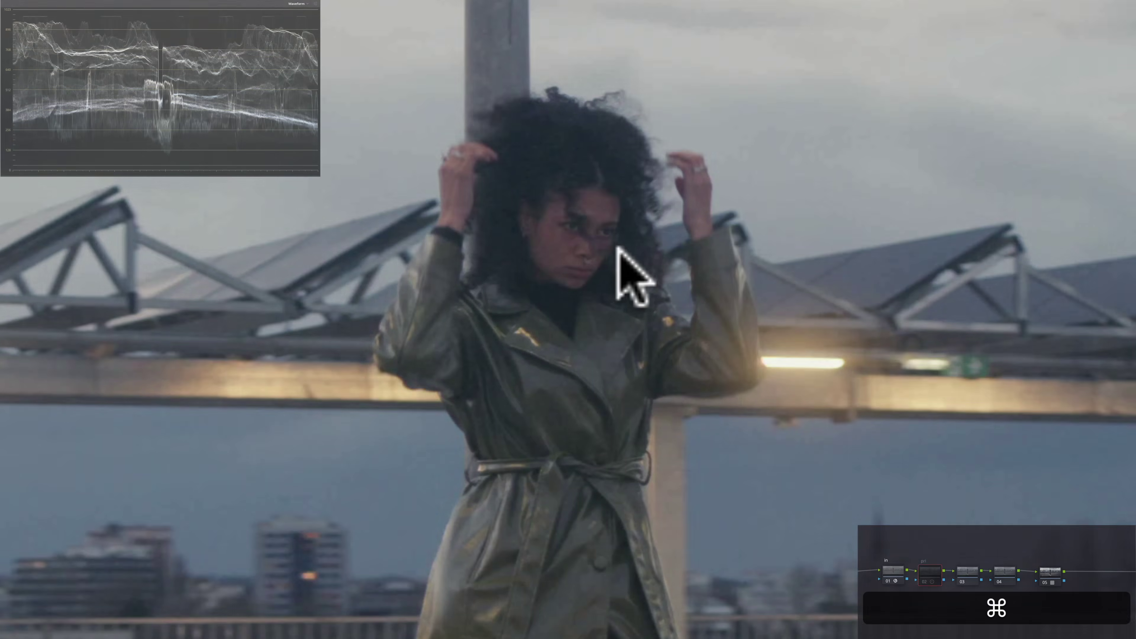
pyautogui.press('super+d')
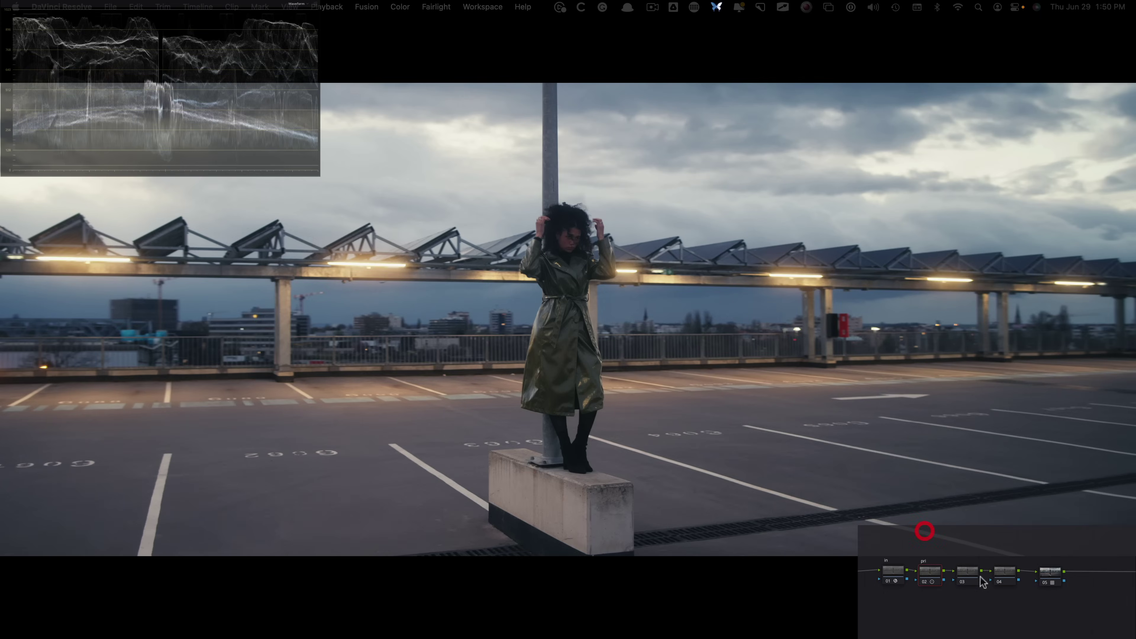
pyautogui.click(963, 575)
pyautogui.press('Tab')
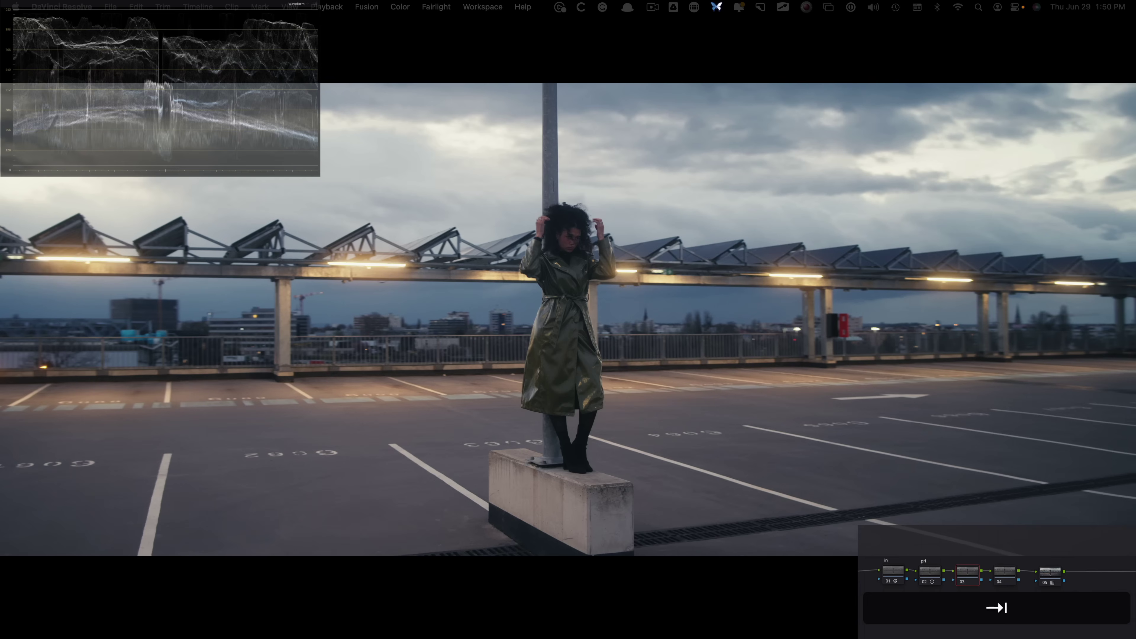
# Label node 03 'hal' and apply the Halation effect found by searching 'hal'.
pyautogui.write('hal')
pyautogui.press('Return')
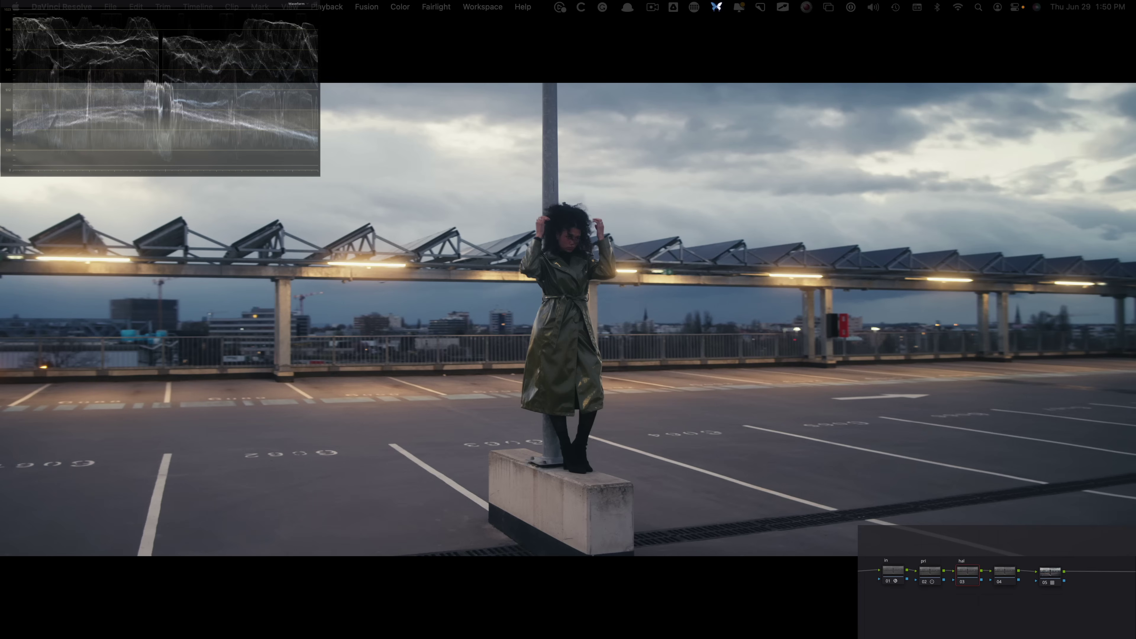
pyautogui.press('super+f')
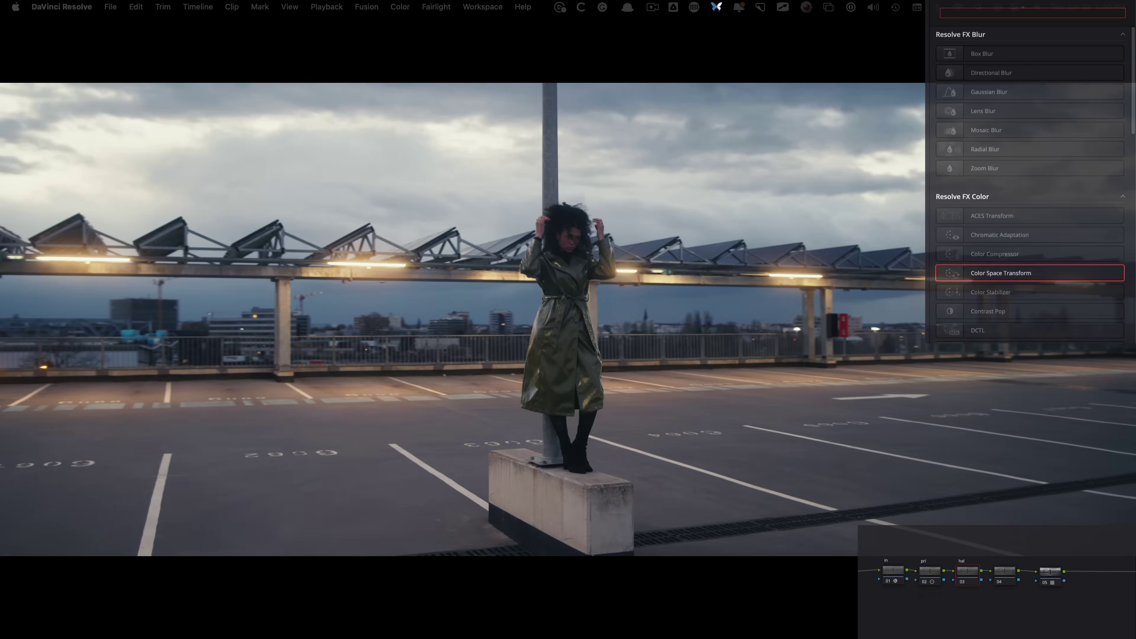
pyautogui.write('hal')
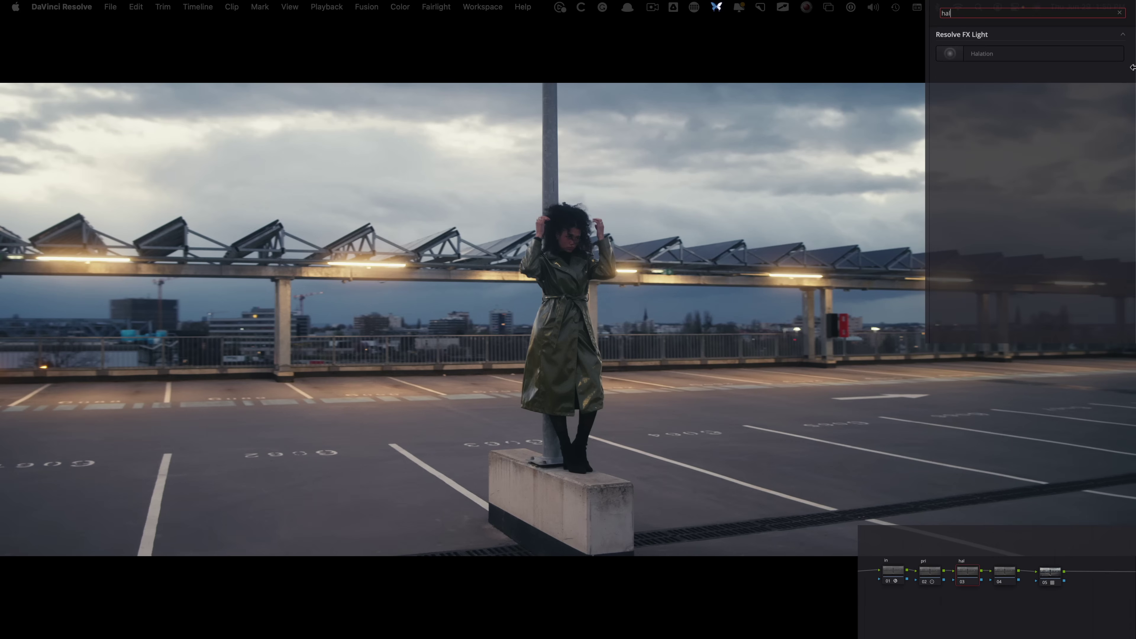
pyautogui.moveTo(985, 53); pyautogui.dragTo(968, 572)
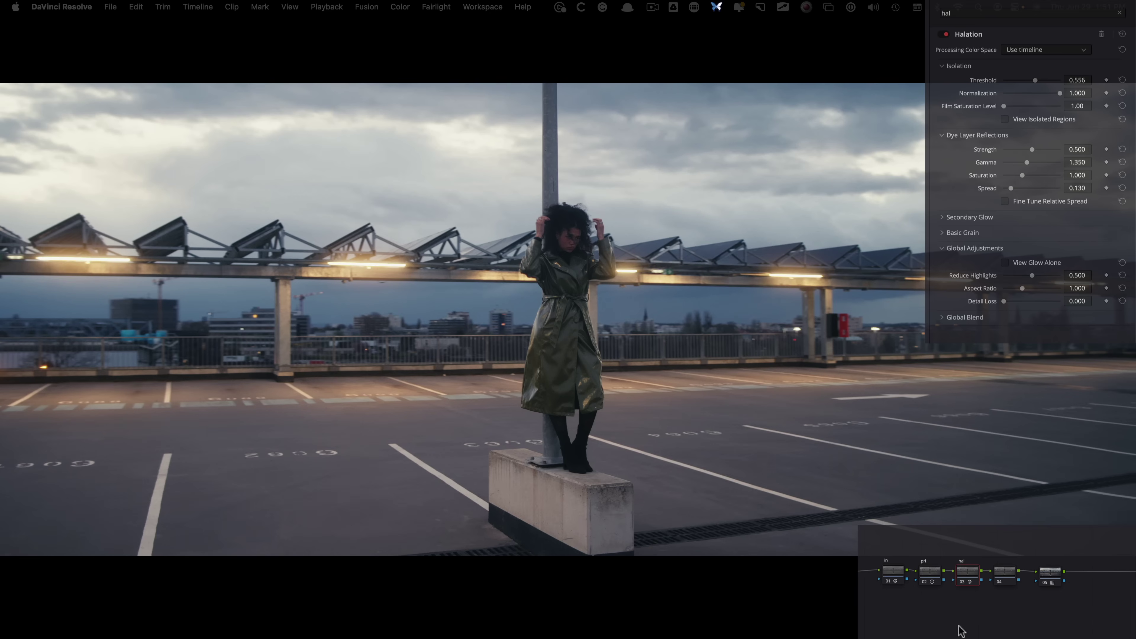
# Nudge node 04 in the node graph and label it 'grain'.
pyautogui.click(1010, 573)
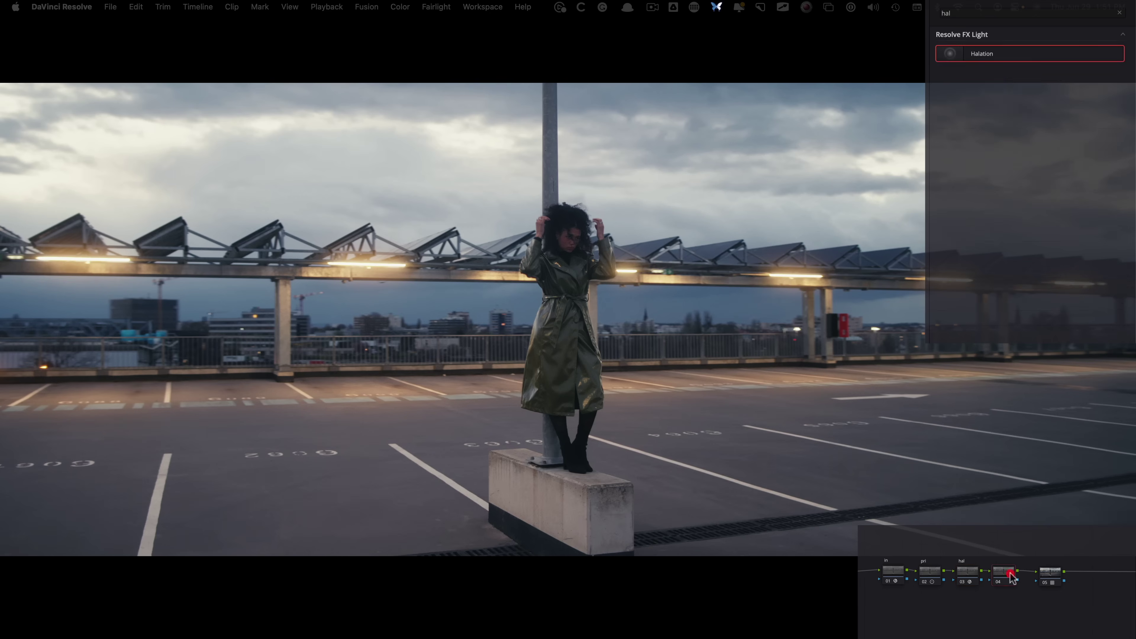
pyautogui.moveTo(1013, 577); pyautogui.dragTo(1021, 584)
pyautogui.press('Tab')
pyautogui.write('grain')
pyautogui.press('Return')
# Revisit the hal node's Halation settings, then apply the Film Grain effect to node 04.
pyautogui.click(967, 573)
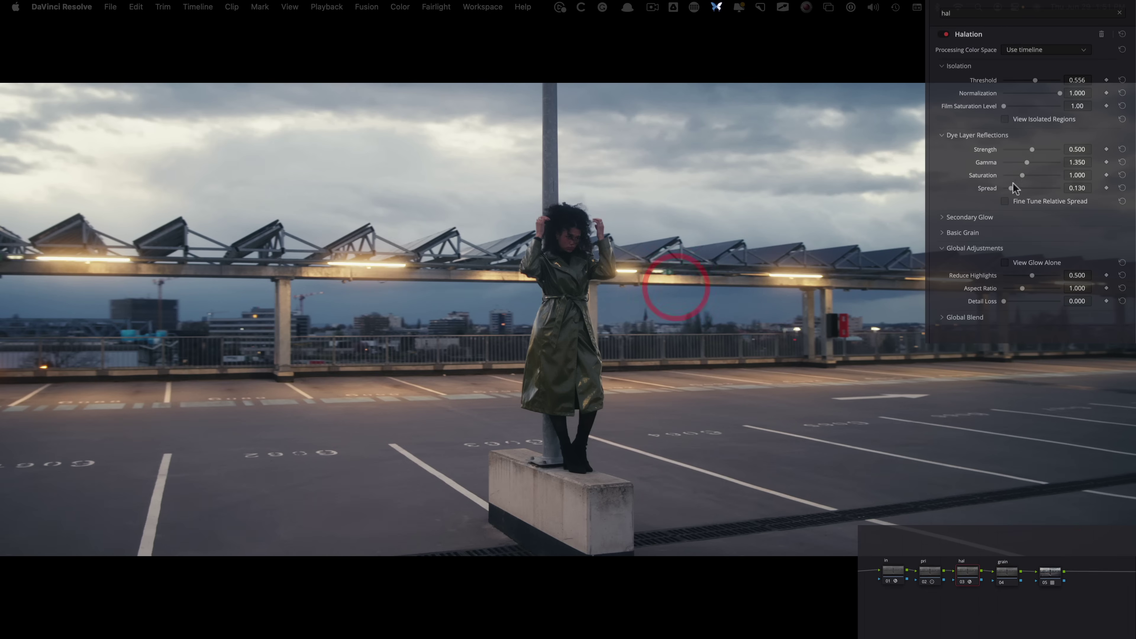
pyautogui.click(962, 233)
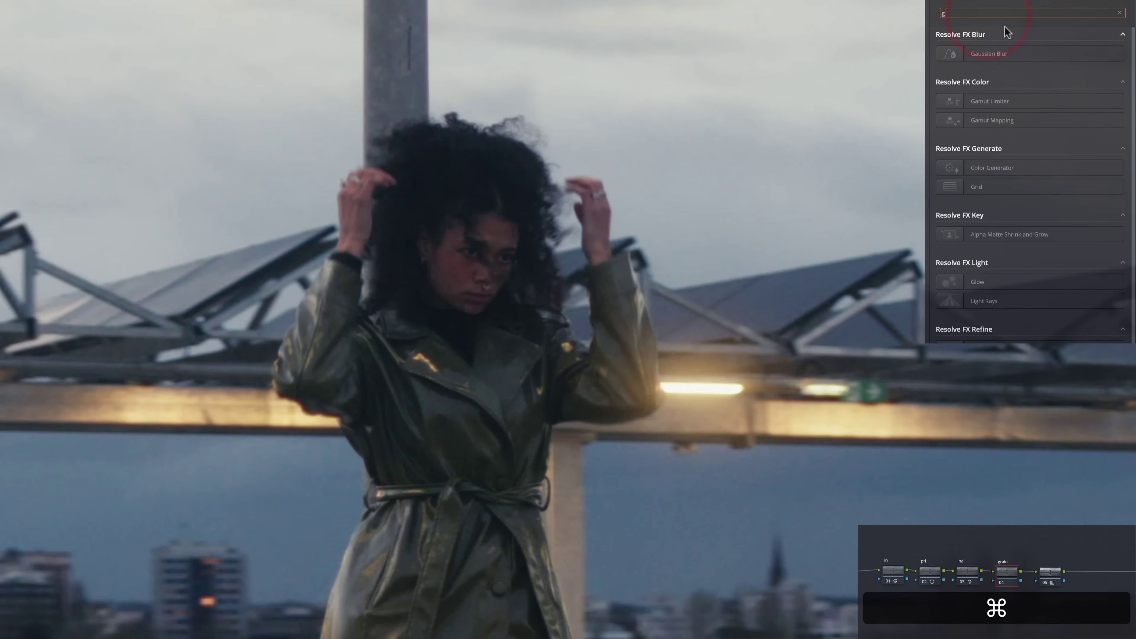
pyautogui.write('ra')
pyautogui.moveTo(996, 54); pyautogui.dragTo(1007, 574)
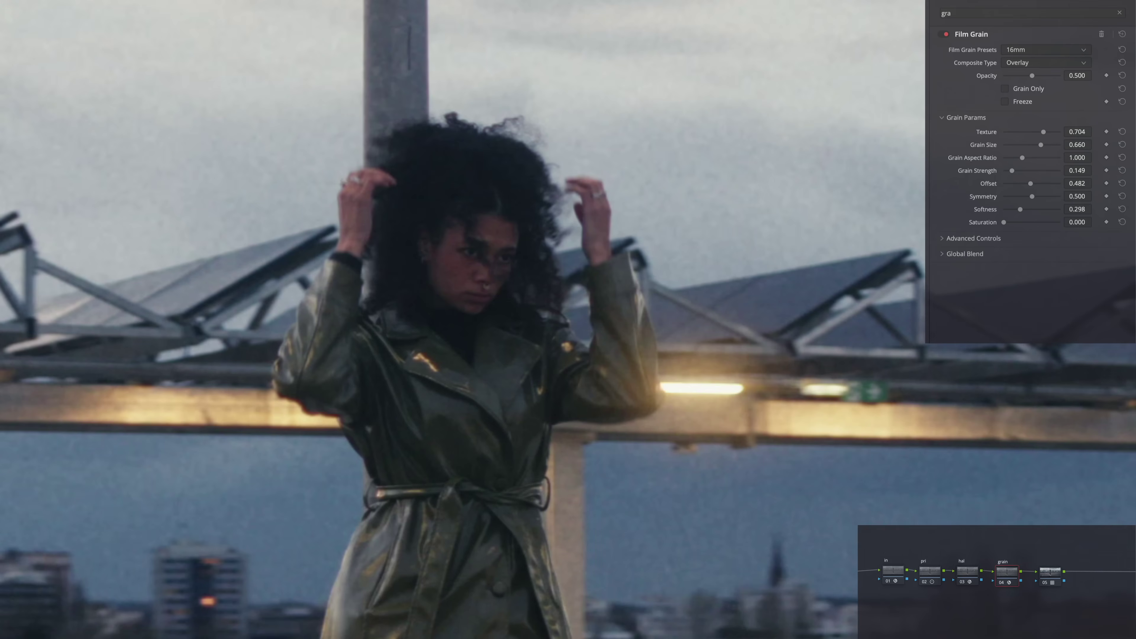
# Apply the 16mm 500T grain preset with Grain Size 0.152 and Strength 0.125, then toggle the node to compare.
pyautogui.click(1048, 52)
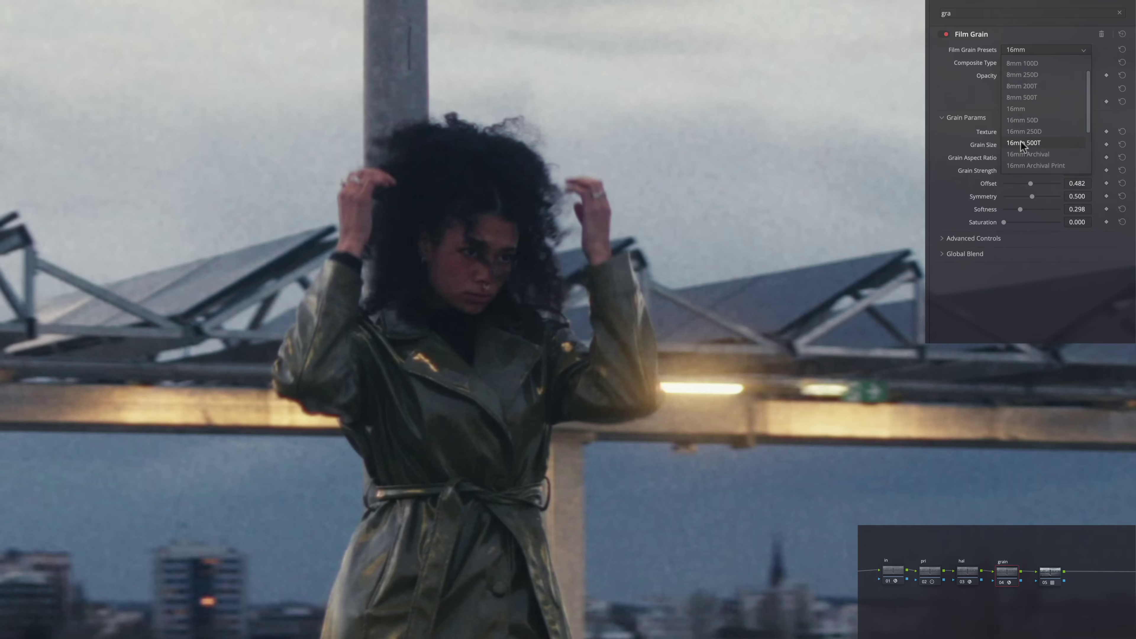
pyautogui.click(1026, 142)
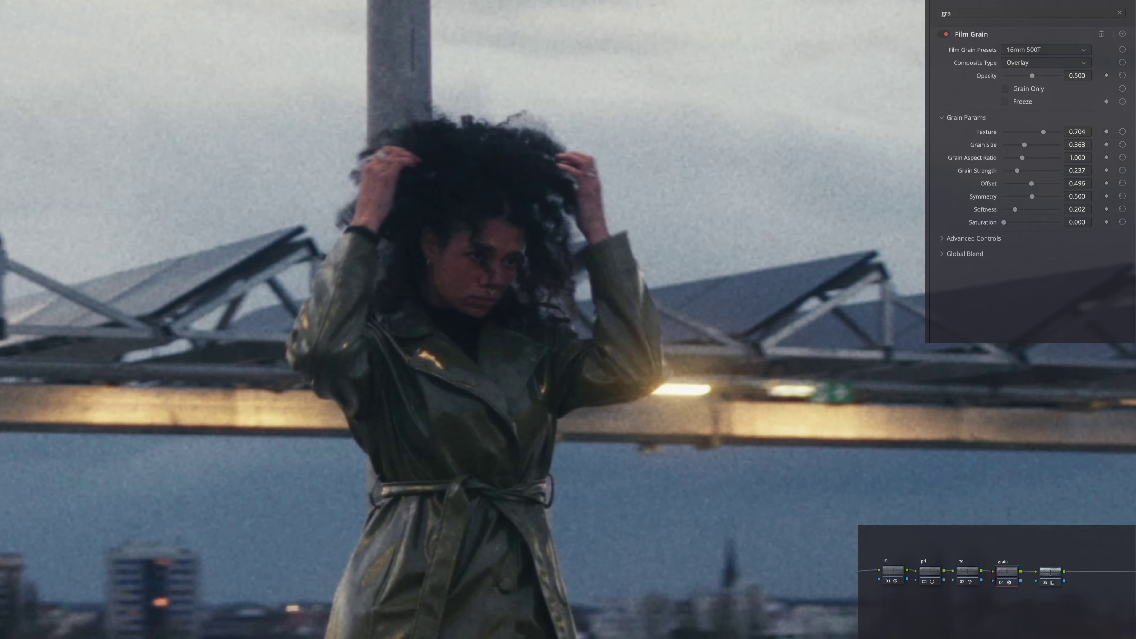
pyautogui.moveTo(1025, 144); pyautogui.dragTo(1010, 145)
pyautogui.moveTo(1016, 171); pyautogui.dragTo(1011, 170)
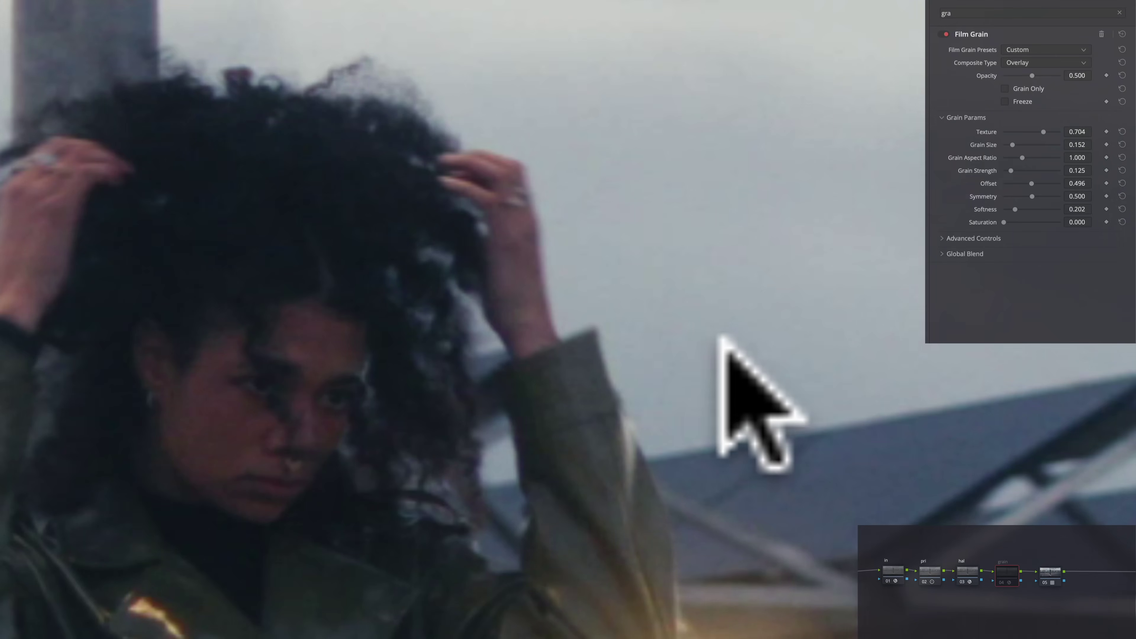
pyautogui.hotkey('ctrl', 'd')
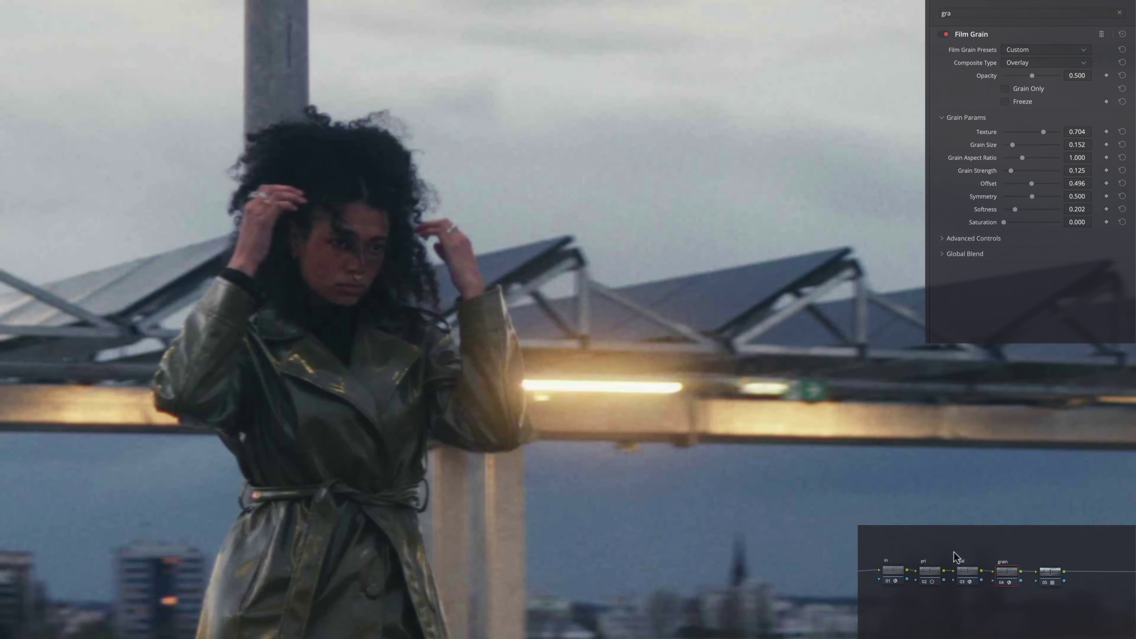
pyautogui.press('super')
pyautogui.hotkey('shift', 'z')
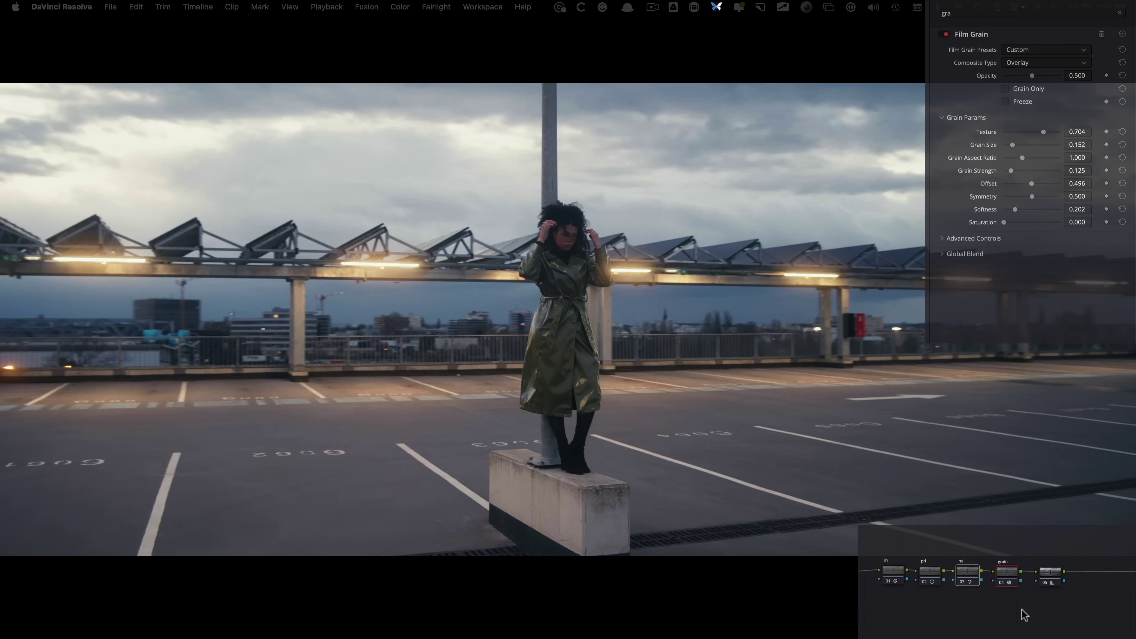
# Label the last node in the tree 'showlut'.
pyautogui.click(1051, 580)
pyautogui.press('Tab')
pyautogui.write('showlut')
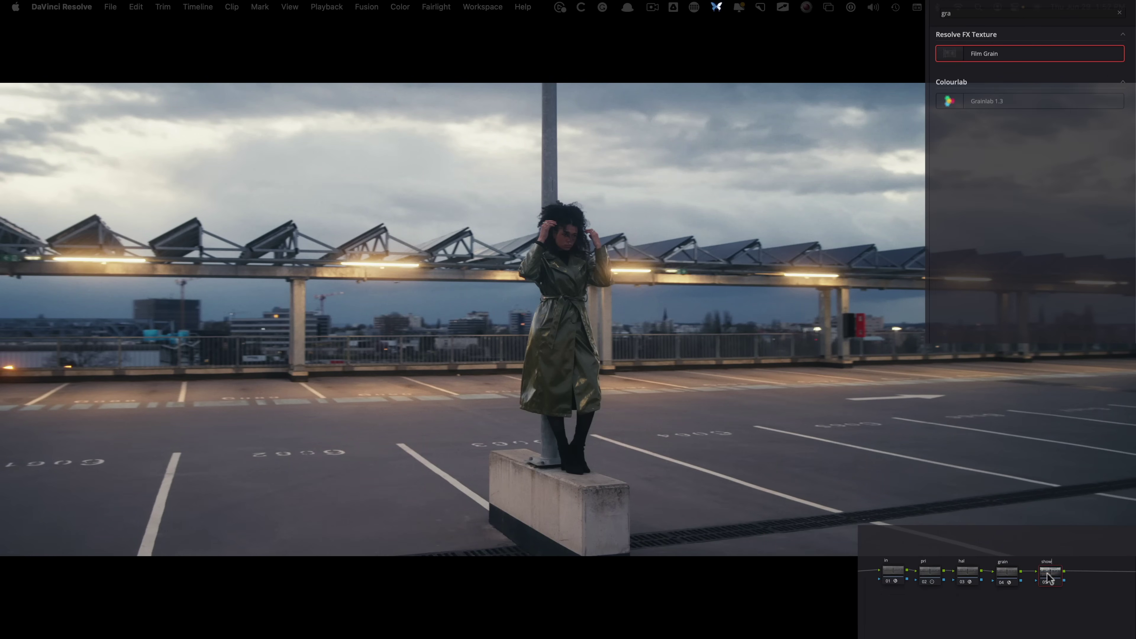
pyautogui.press('Return')
# Toggle the hal and grain nodes off and on together to compare, then select the pri node.
pyautogui.moveTo(1016, 528); pyautogui.dragTo(961, 562)
pyautogui.press('super+d')
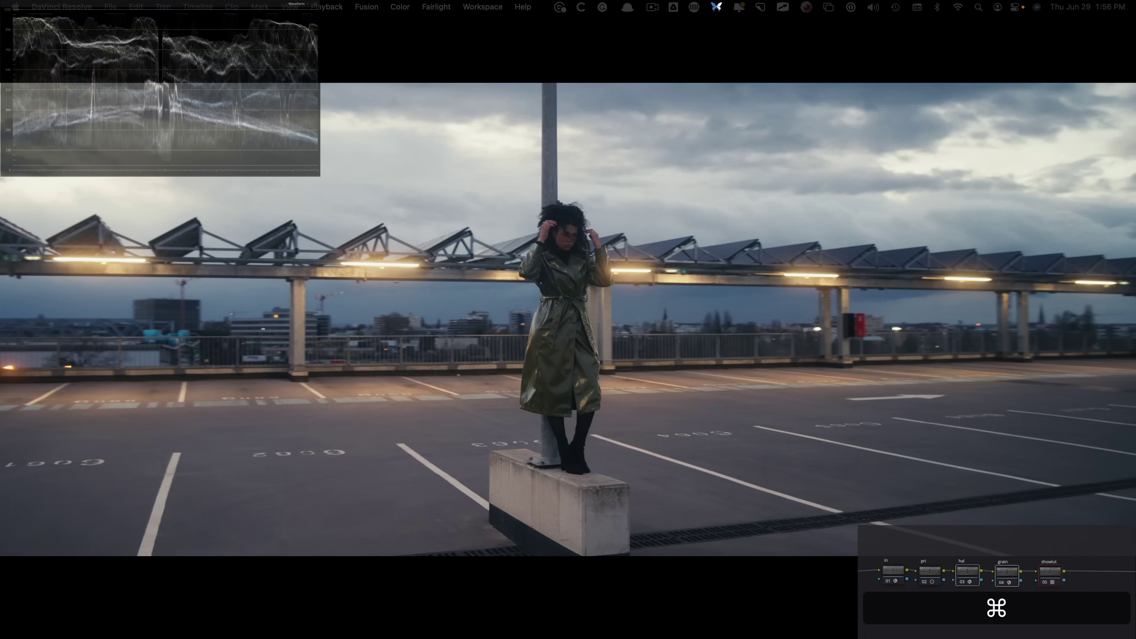
pyautogui.press('super+d')
pyautogui.click(987, 613)
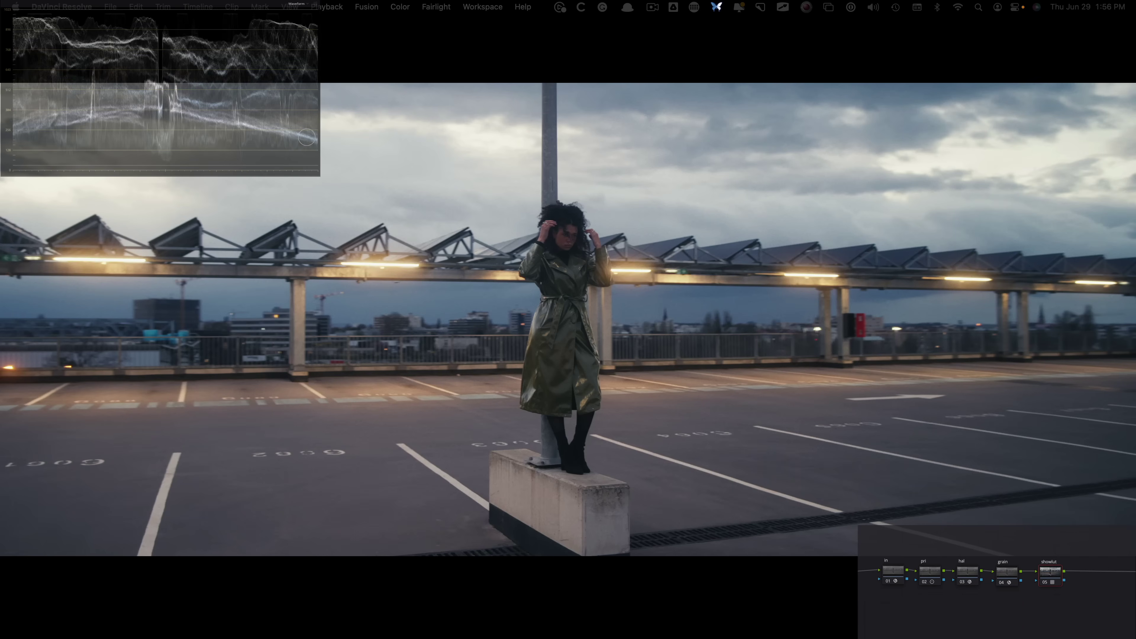
pyautogui.moveTo(941, 583); pyautogui.dragTo(927, 584)
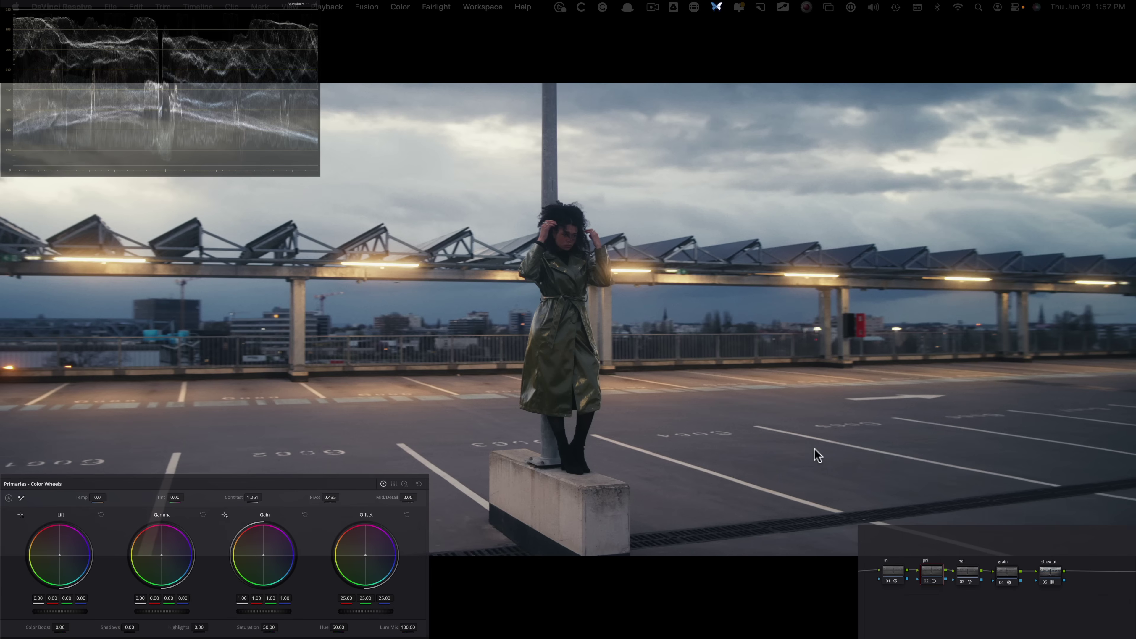
# On the HDR wheels, shift the Global balance slightly cooler, reset it, then undo to compare.
pyautogui.hotkey('alt', 'h')
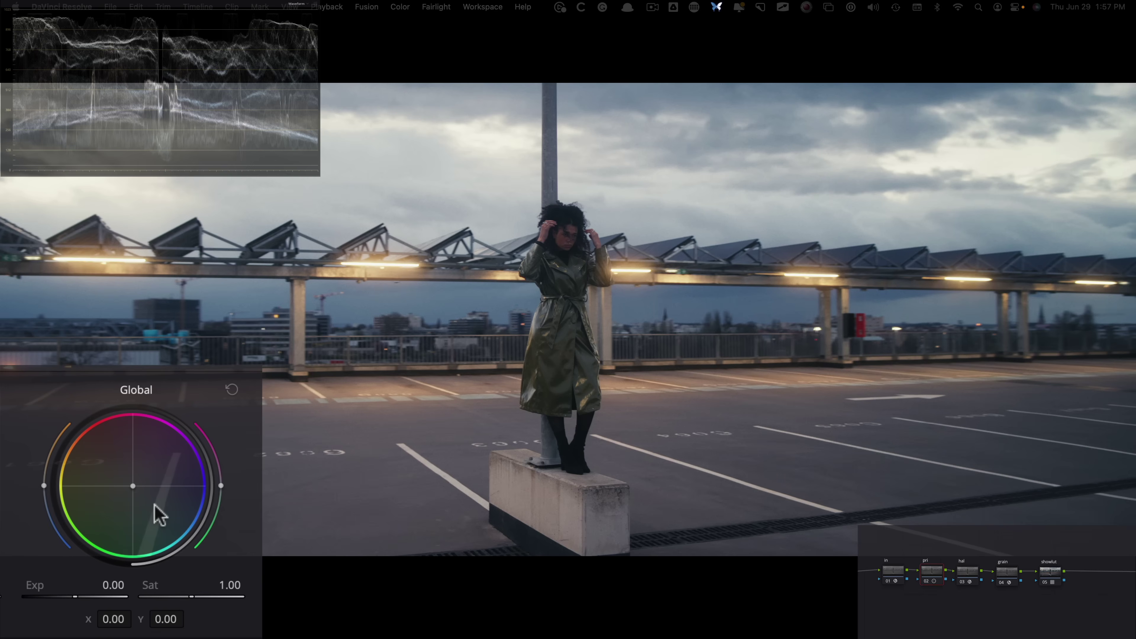
pyautogui.moveTo(158, 514)
pyautogui.mouseDown()
pyautogui.moveTo(154, 504)
pyautogui.moveTo(157, 515)
pyautogui.mouseUp()
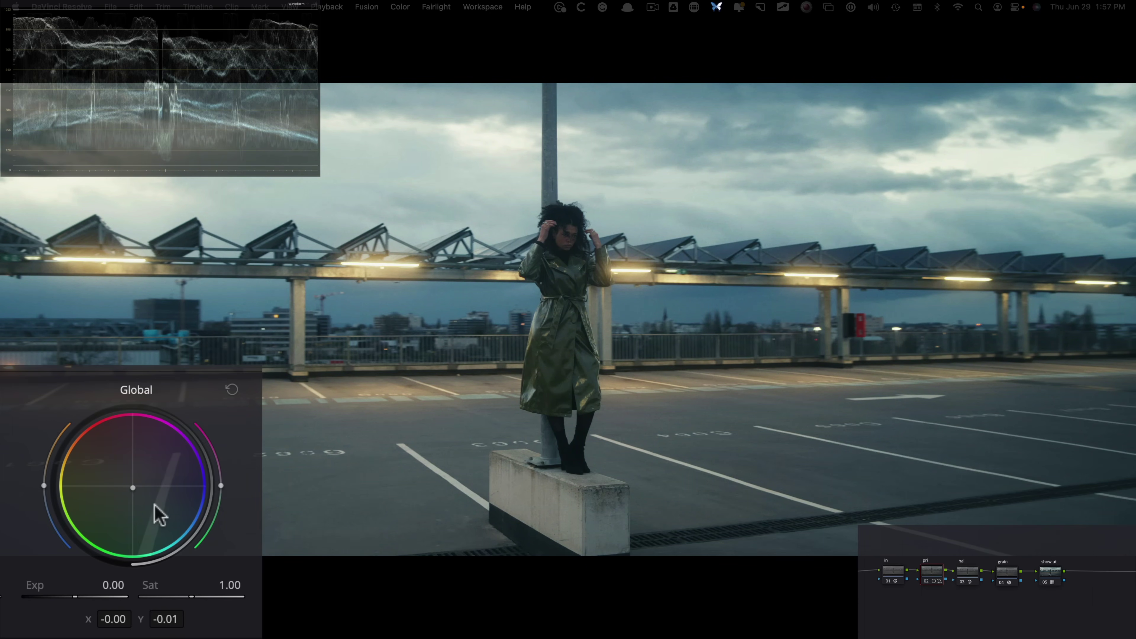
pyautogui.press('super')
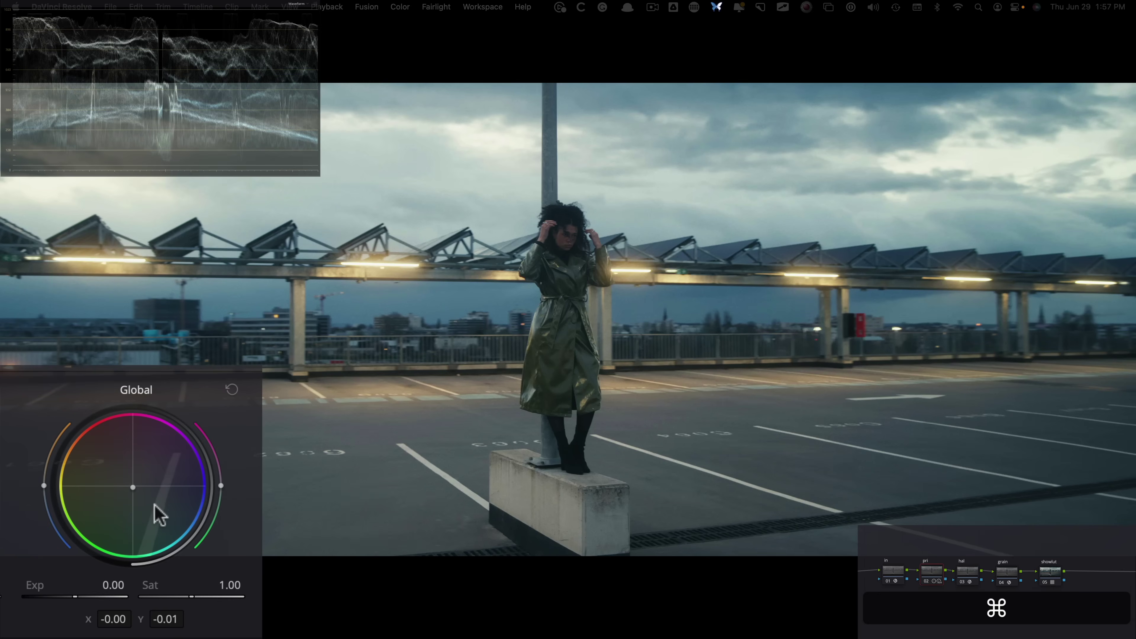
pyautogui.click(225, 392)
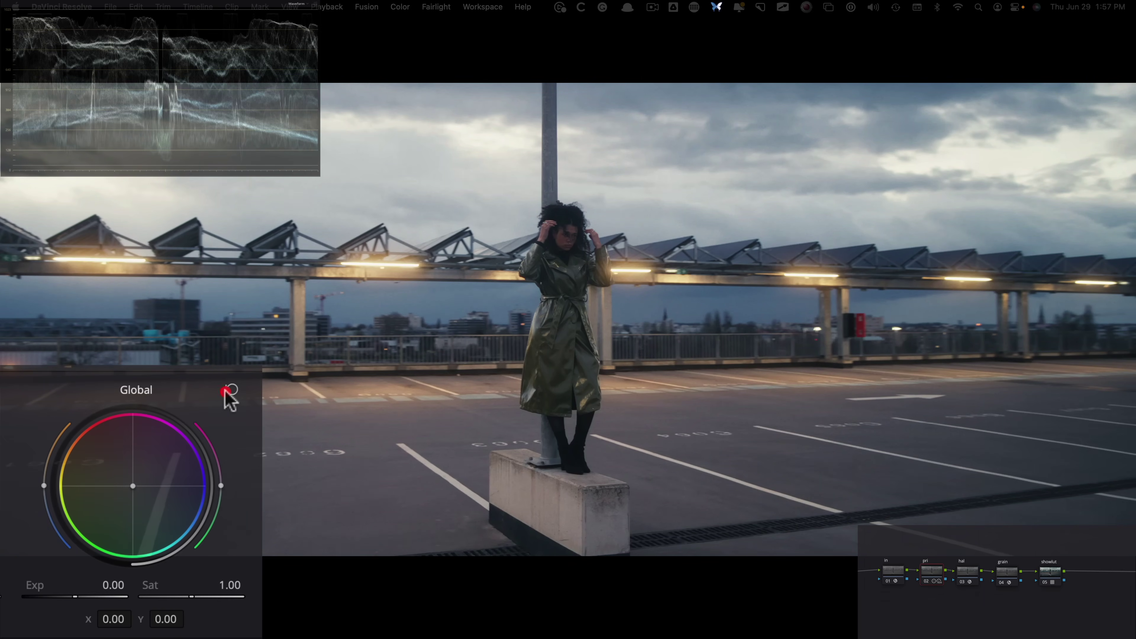
pyautogui.press('super+z')
# Compare the Global reset by redoing and undoing, keep the cool shift, and bypass node 02 to compare.
pyautogui.press('super+shift+z')
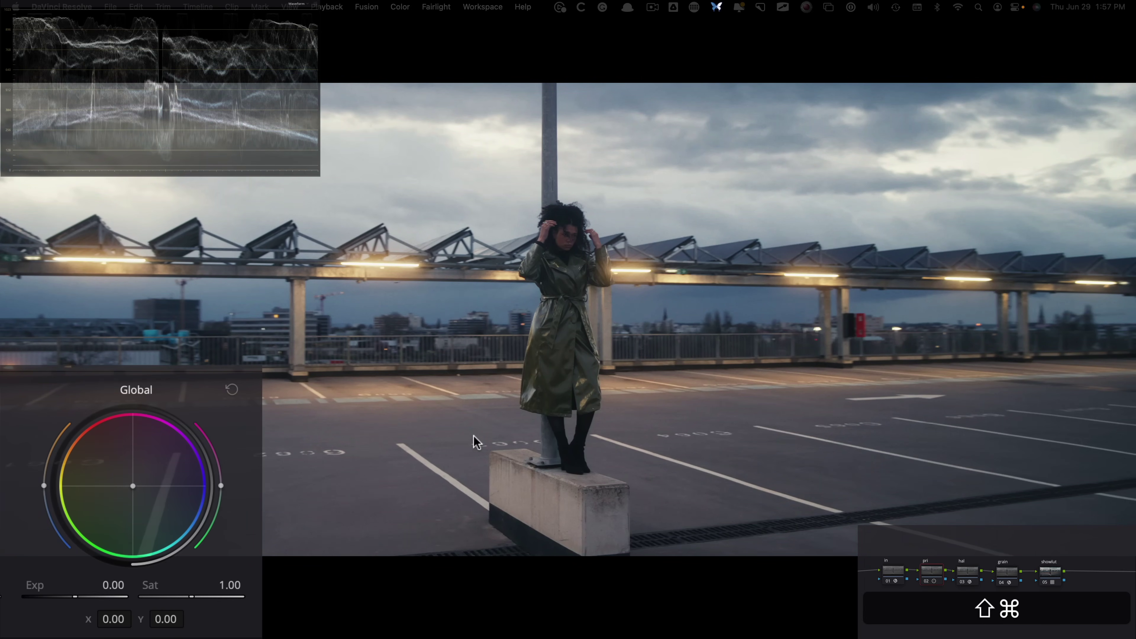
pyautogui.press('super+z')
pyautogui.press('super+shift+z')
pyautogui.press('super+z')
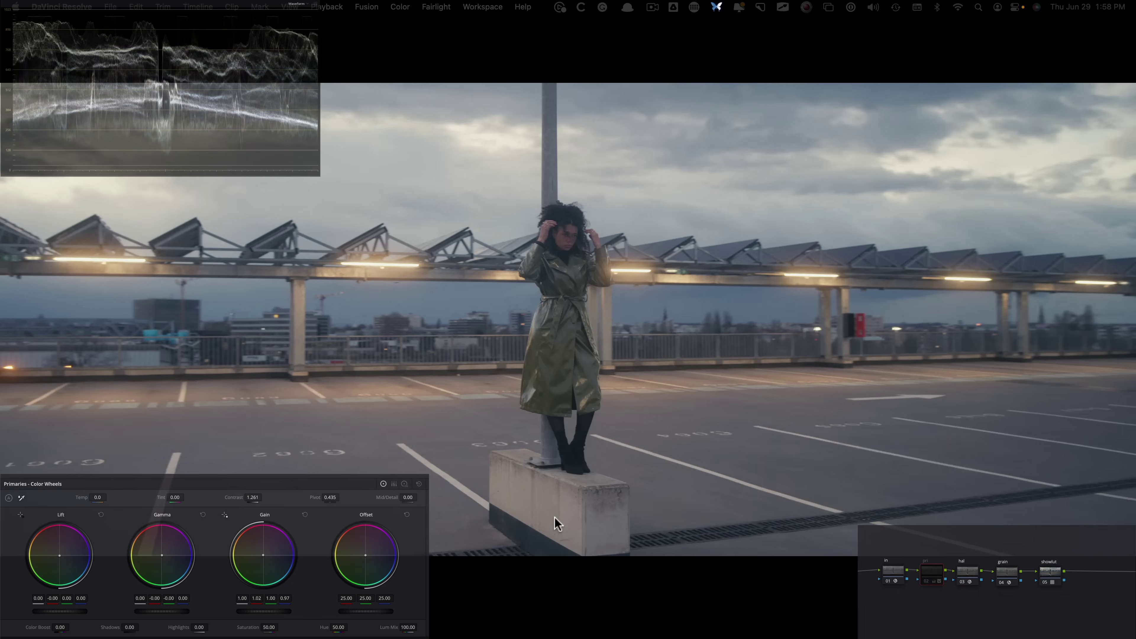
pyautogui.hotkey('ctrl', 'd')
pyautogui.hotkey('ctrl', 'd')
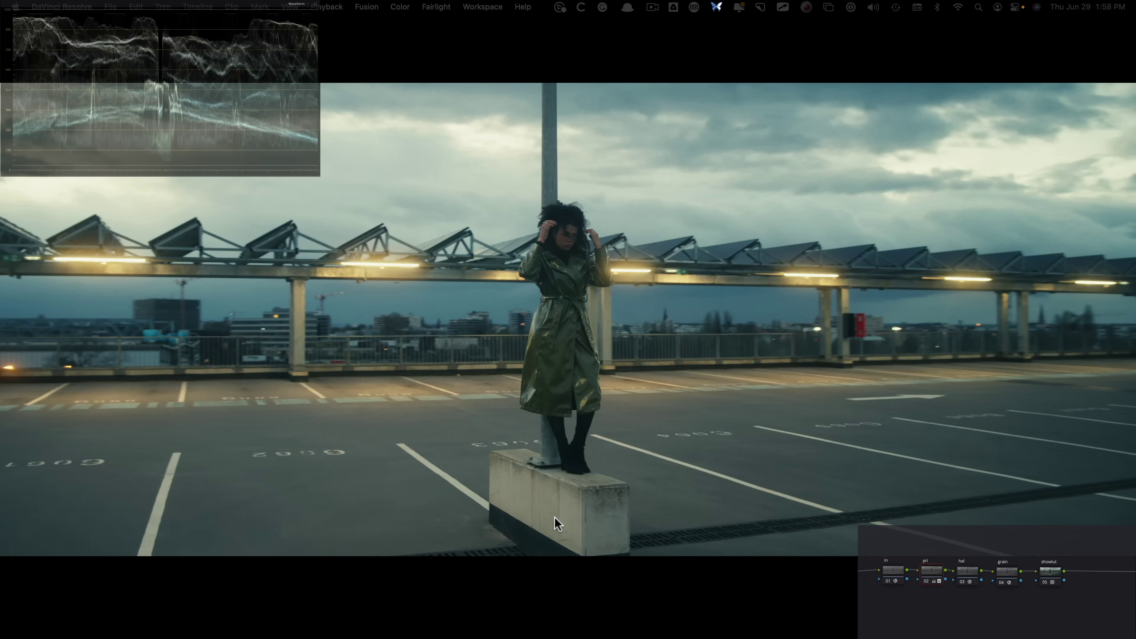
pyautogui.hotkey('shift', 'd')
pyautogui.hotkey('shift', 'd')
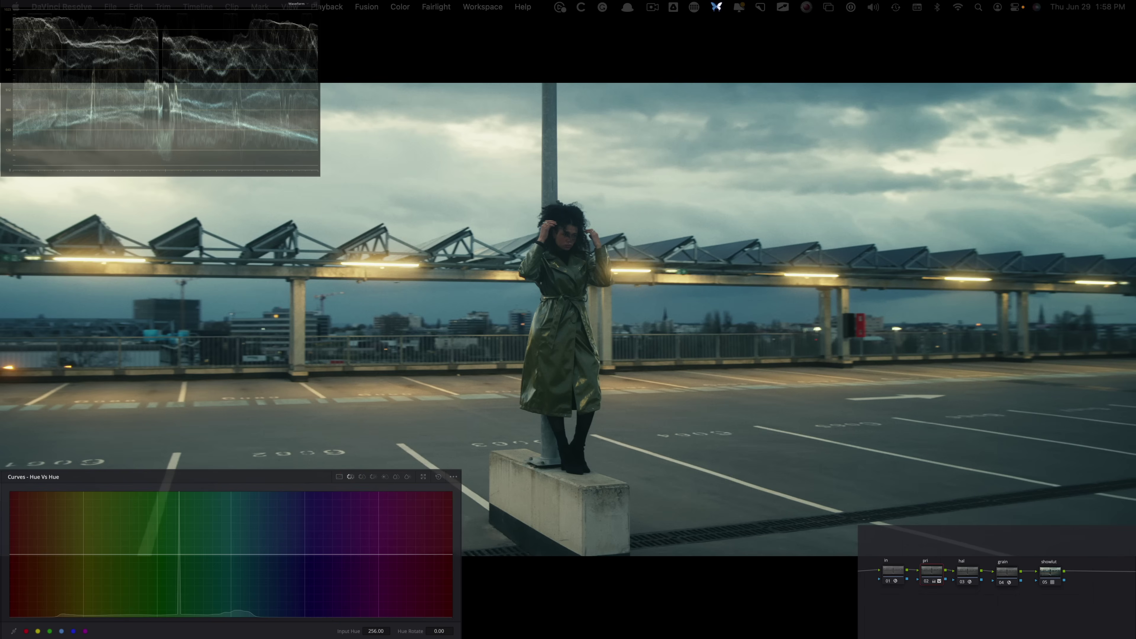
# Raise the Hue vs Hue curve at yellow to push it toward orange, then bypass to compare.
pyautogui.moveTo(83, 554); pyautogui.dragTo(83, 551)
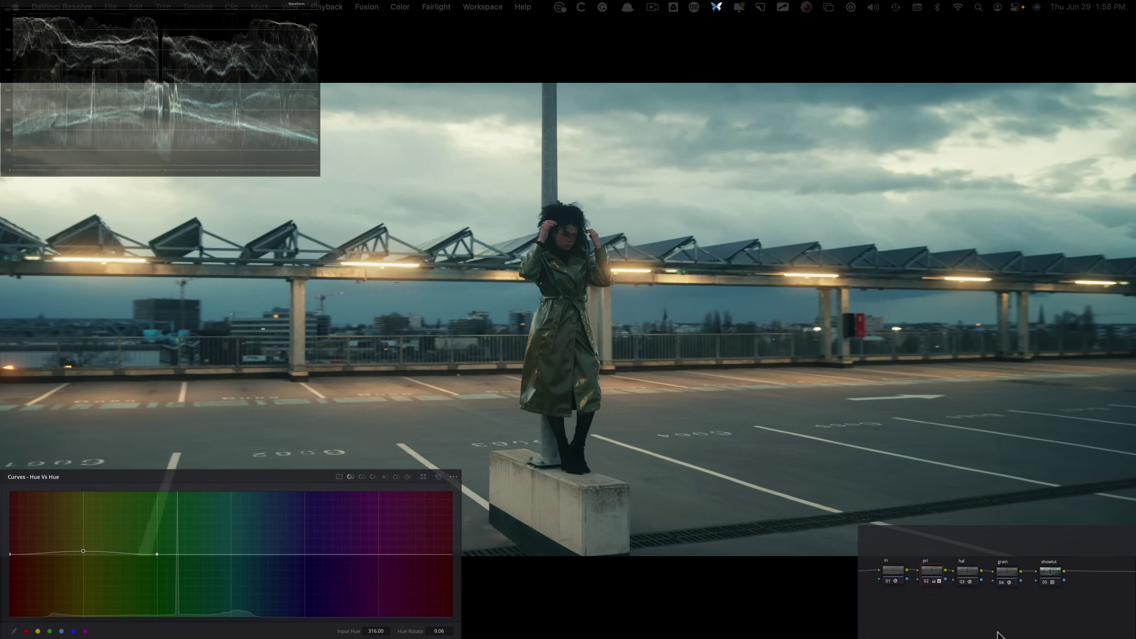
pyautogui.press('super+d')
pyautogui.press('super+d')
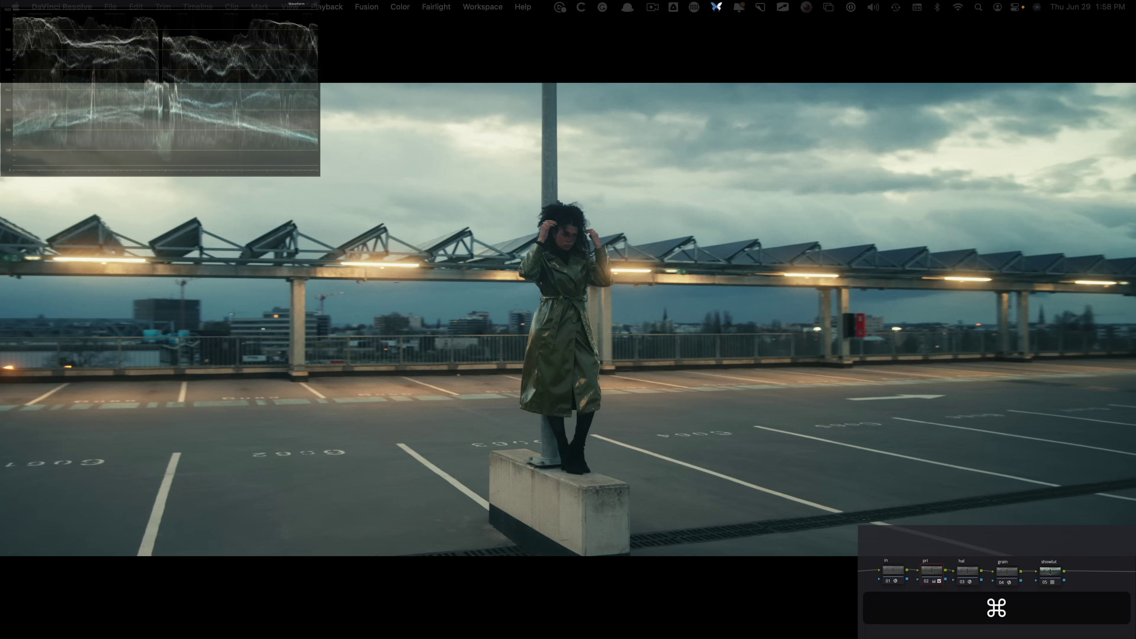
pyautogui.press('super+d')
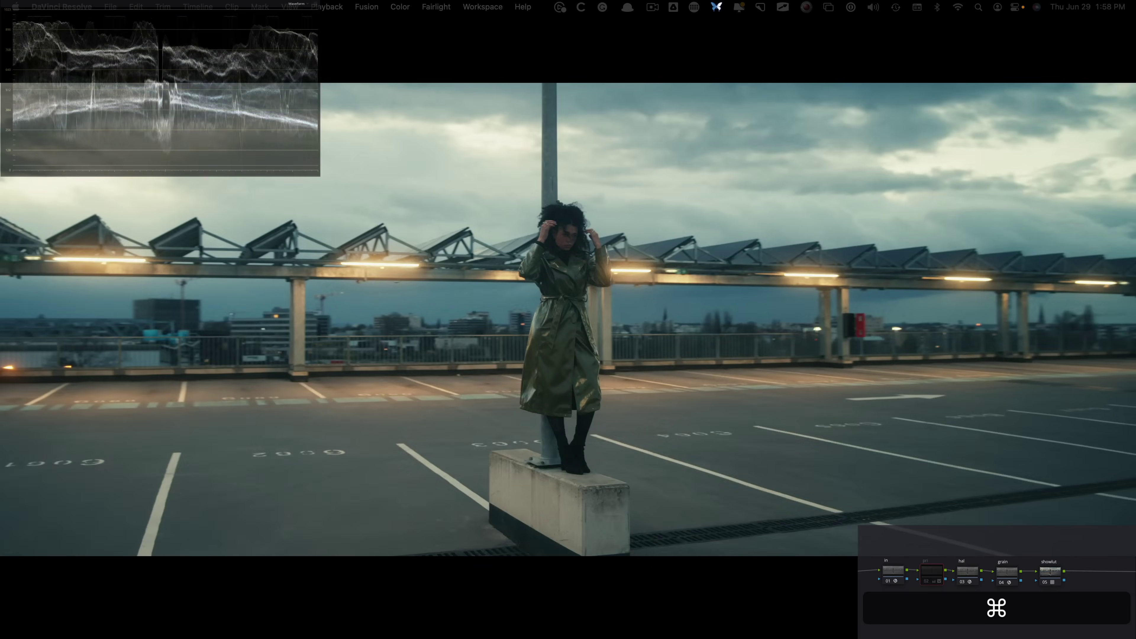
pyautogui.press('super+d')
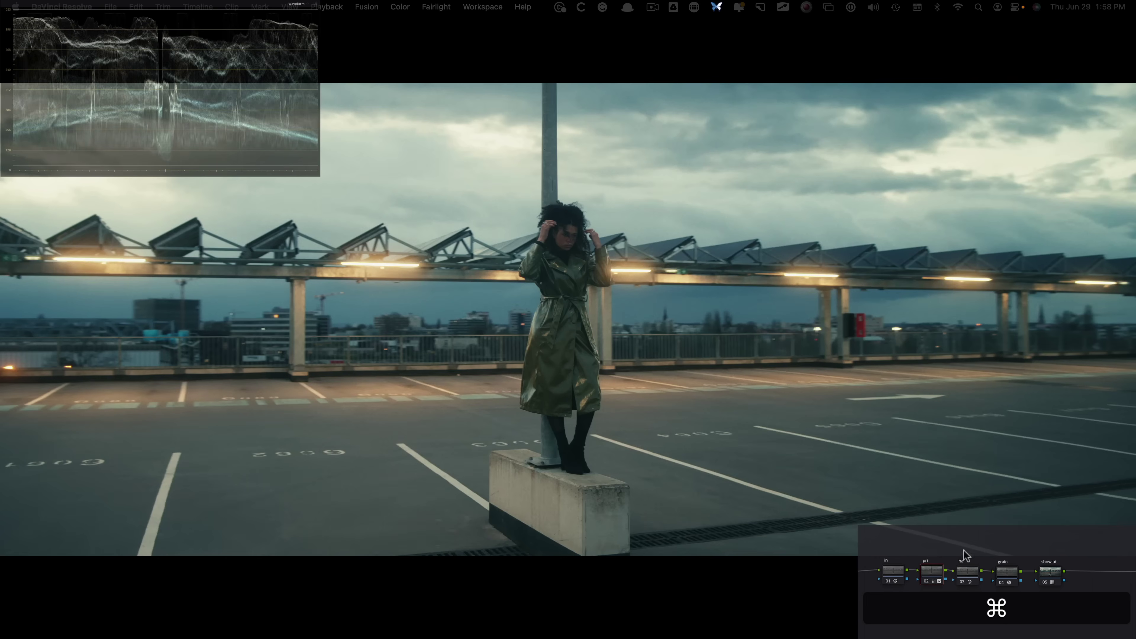
pyautogui.press('super+d')
pyautogui.click(1048, 572)
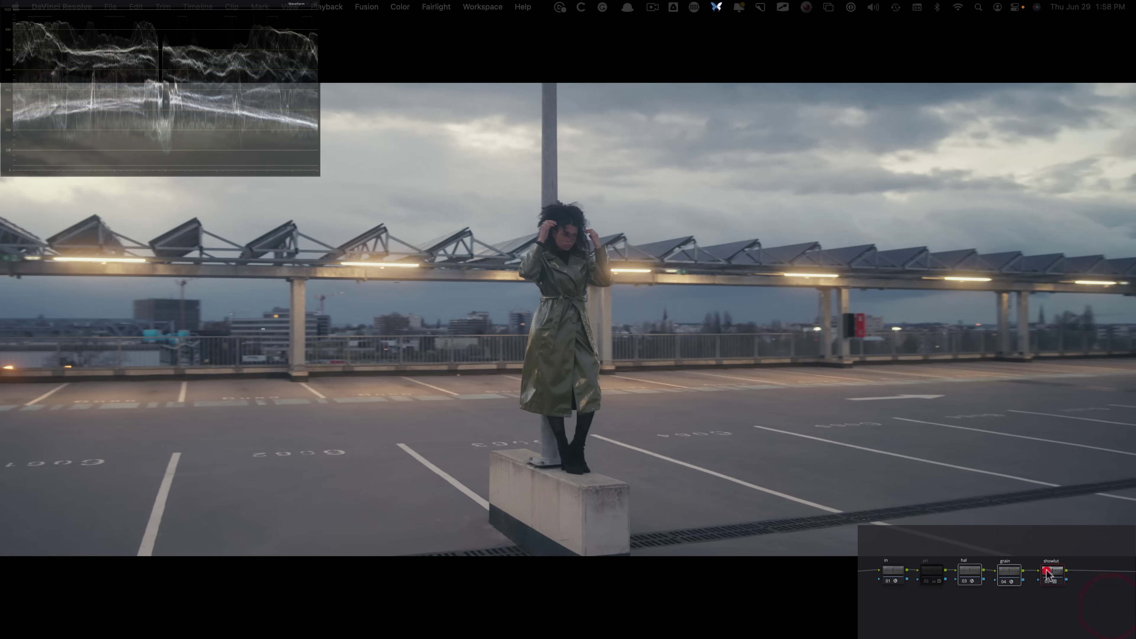
pyautogui.press('super+d')
pyautogui.press('super+d')
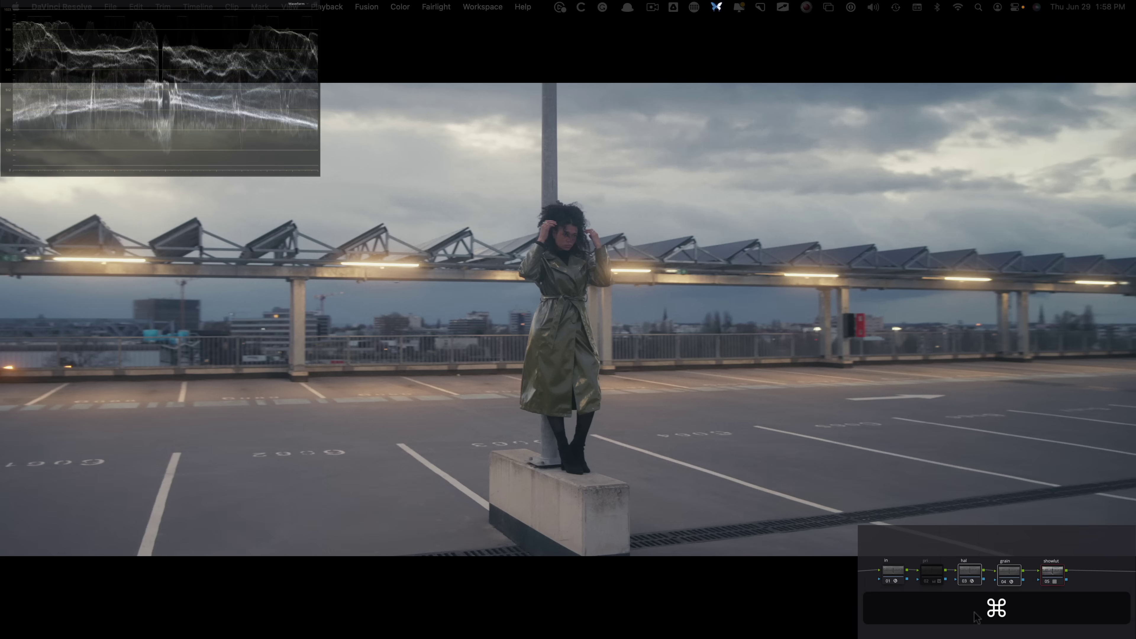
pyautogui.press('super+d')
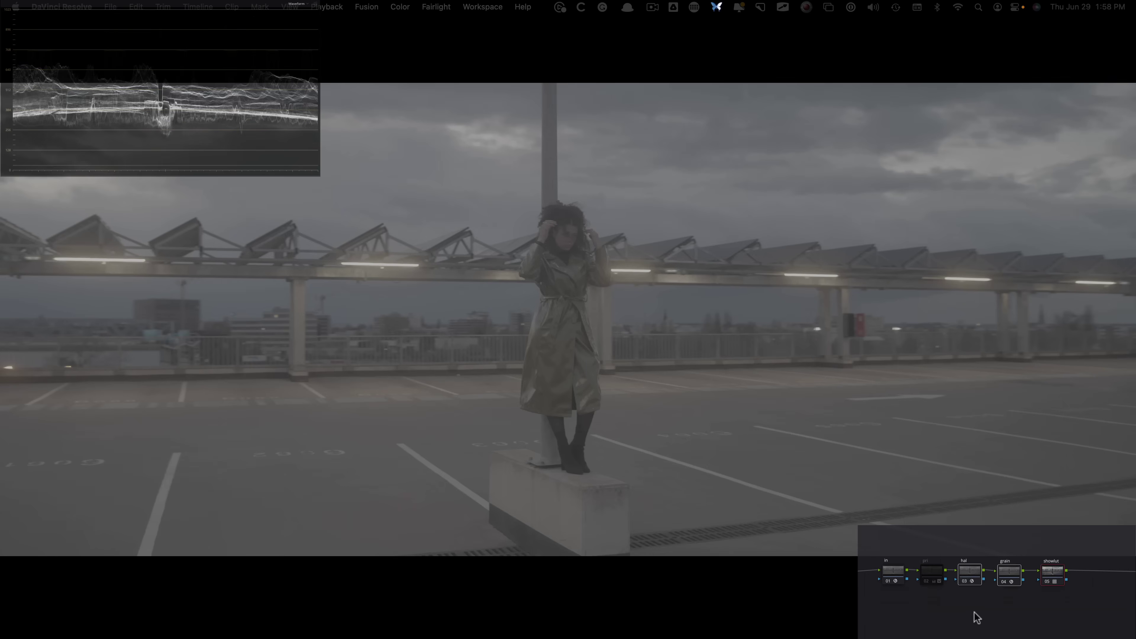
pyautogui.press('super+d')
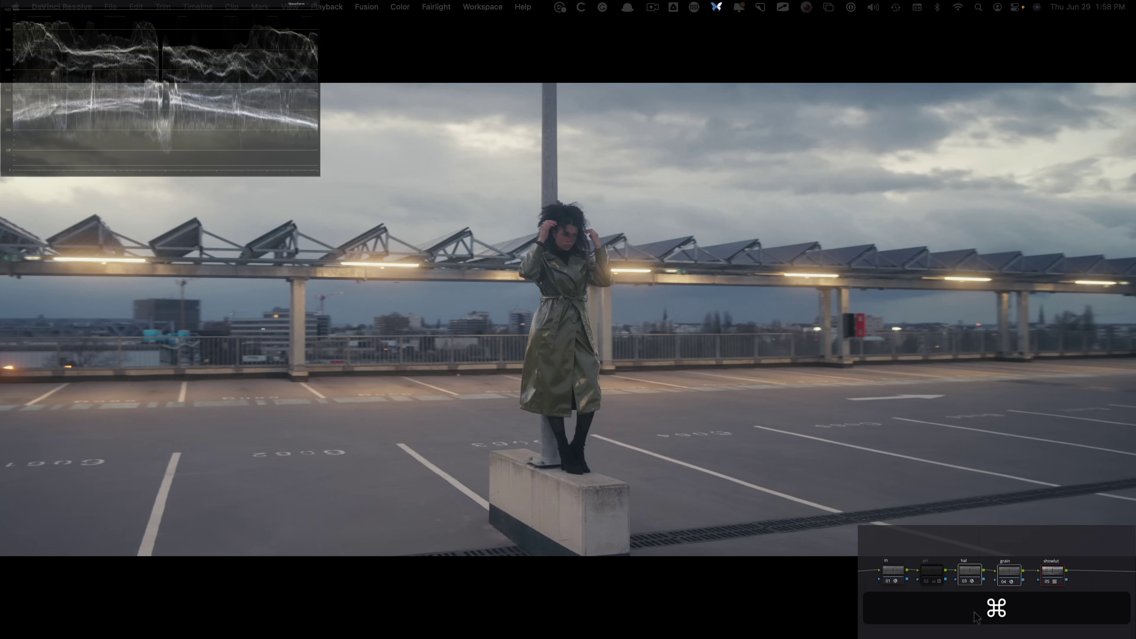
pyautogui.click(1061, 543)
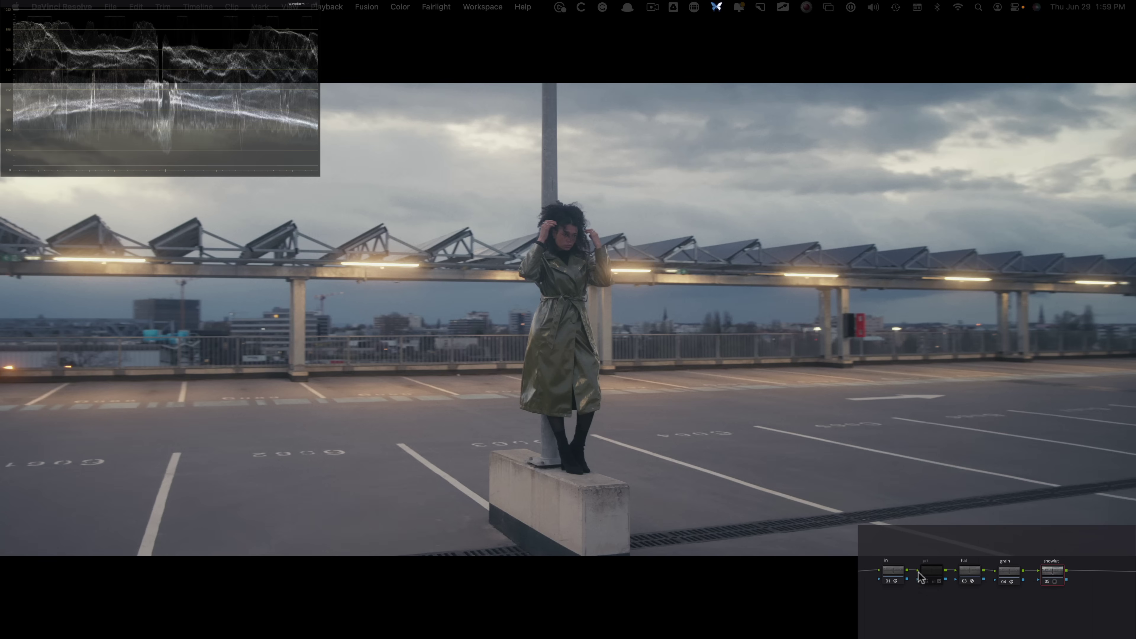
pyautogui.click(941, 570)
pyautogui.press('super+d')
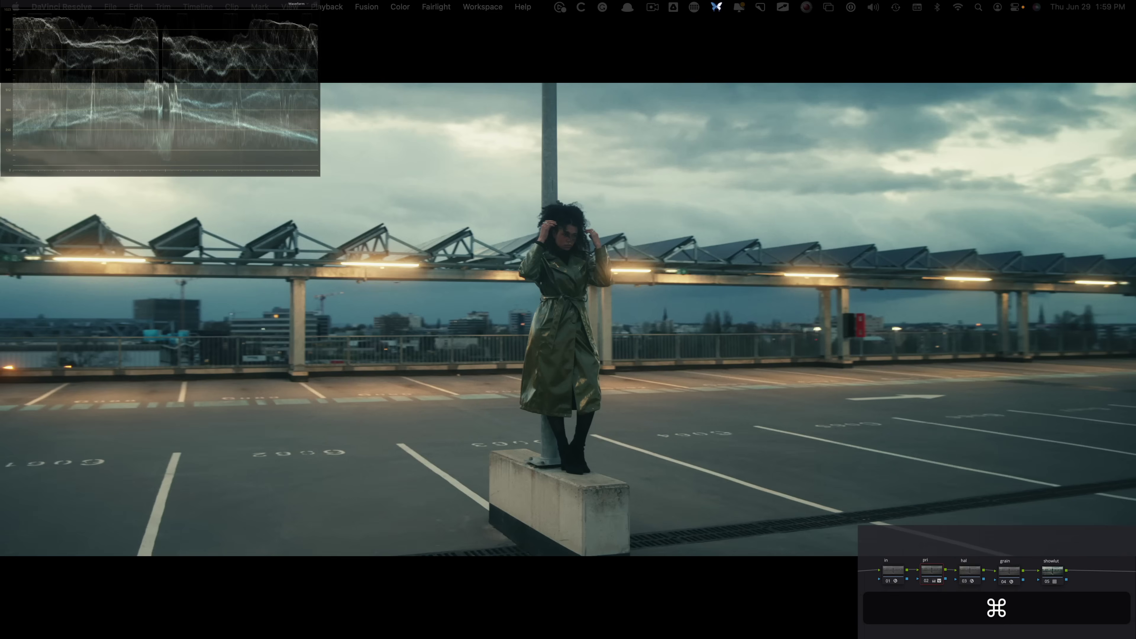